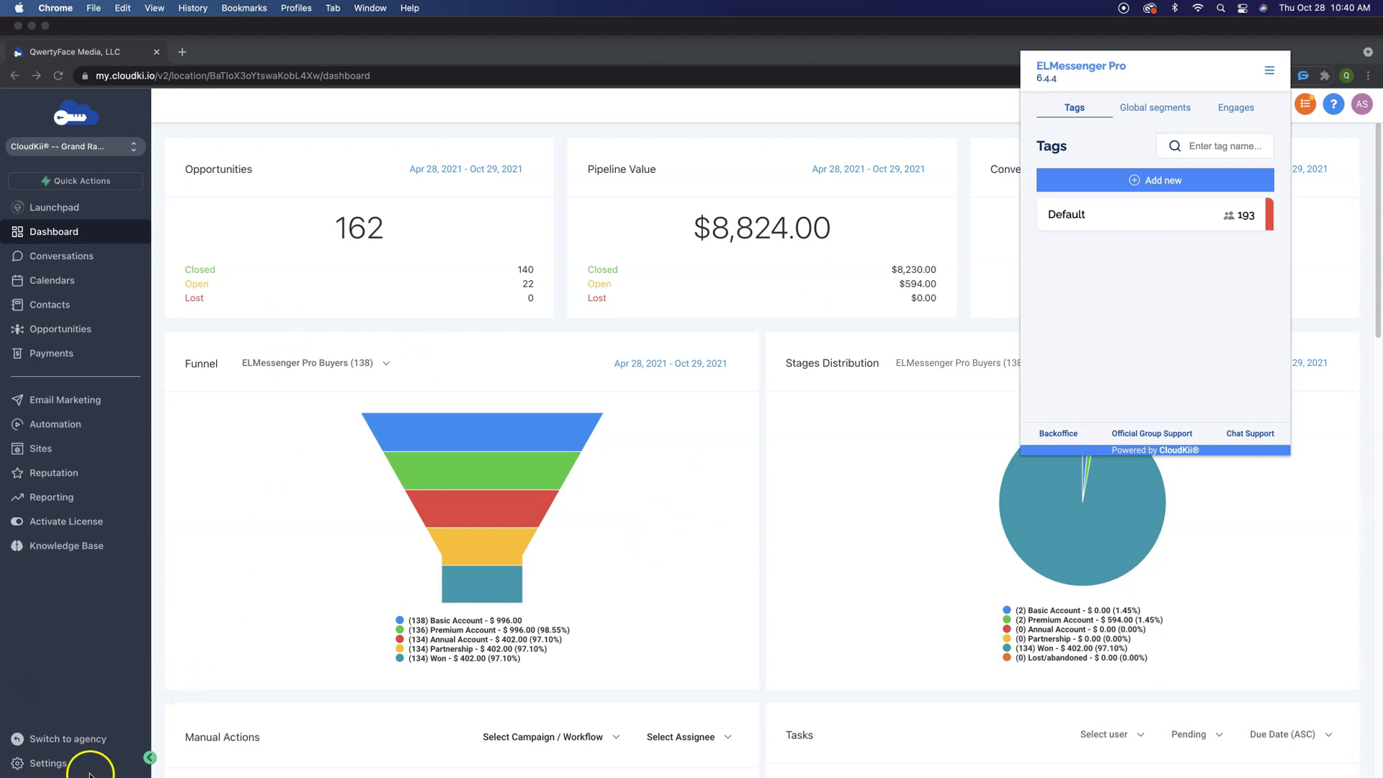
# Copy the account API key from CloudKii's Business Info settings and reopen ELMessenger Pro
pyautogui.click(48, 763)
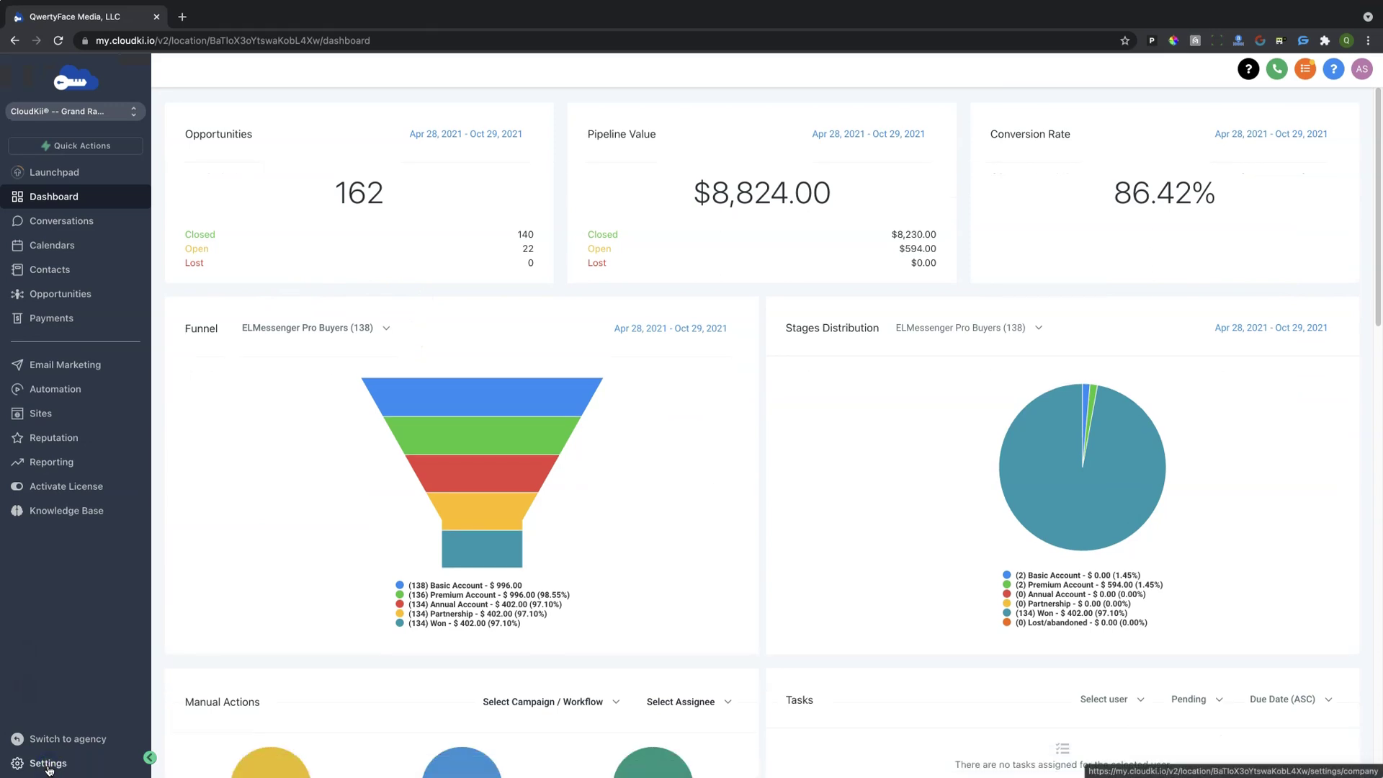
pyautogui.click(49, 765)
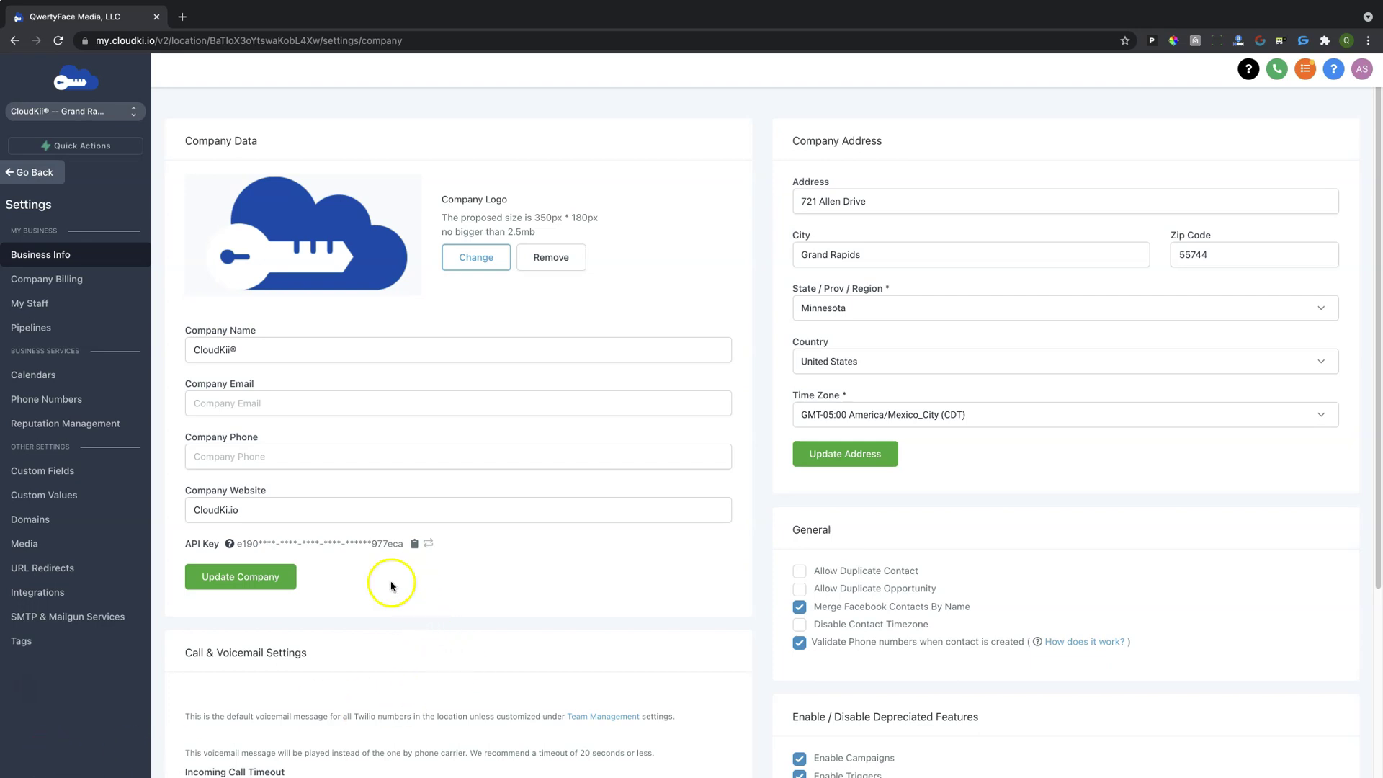
pyautogui.click(415, 545)
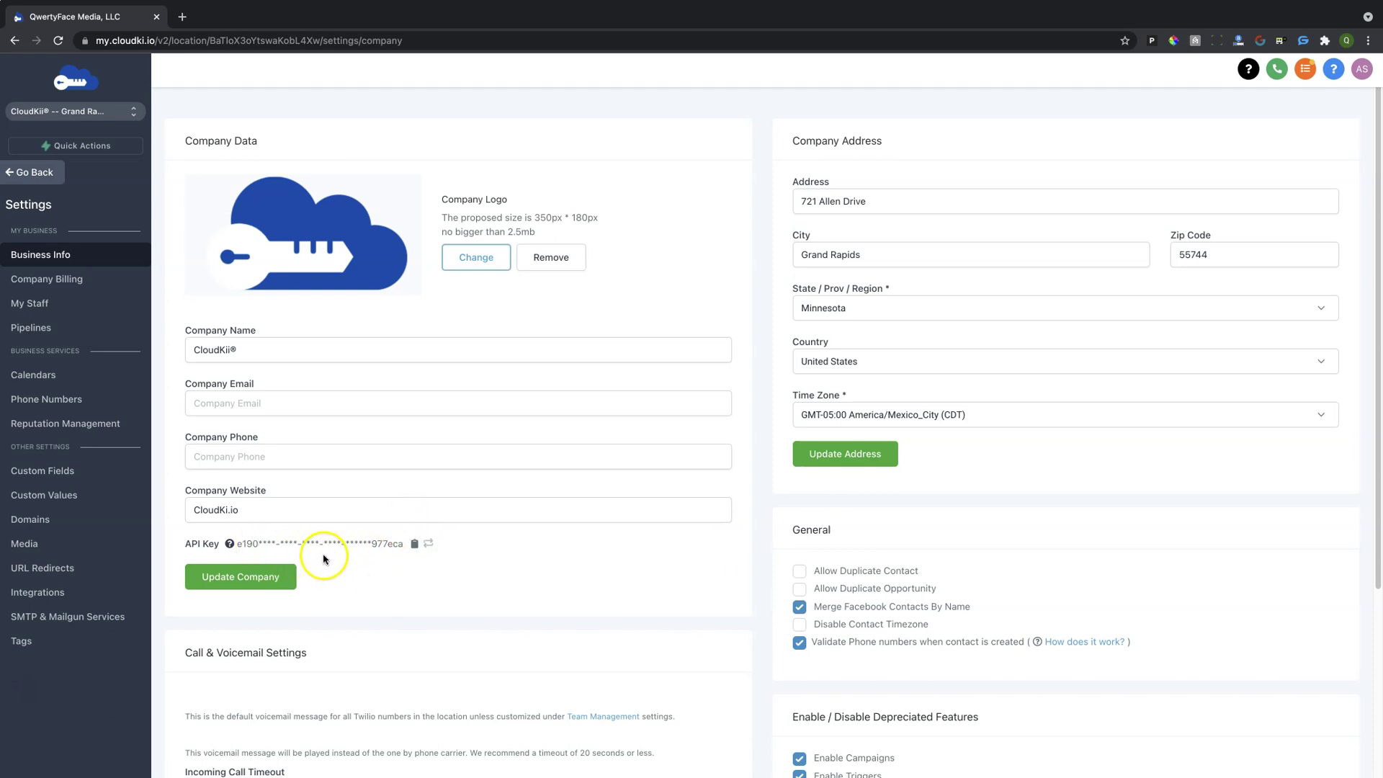
pyautogui.click(1280, 40)
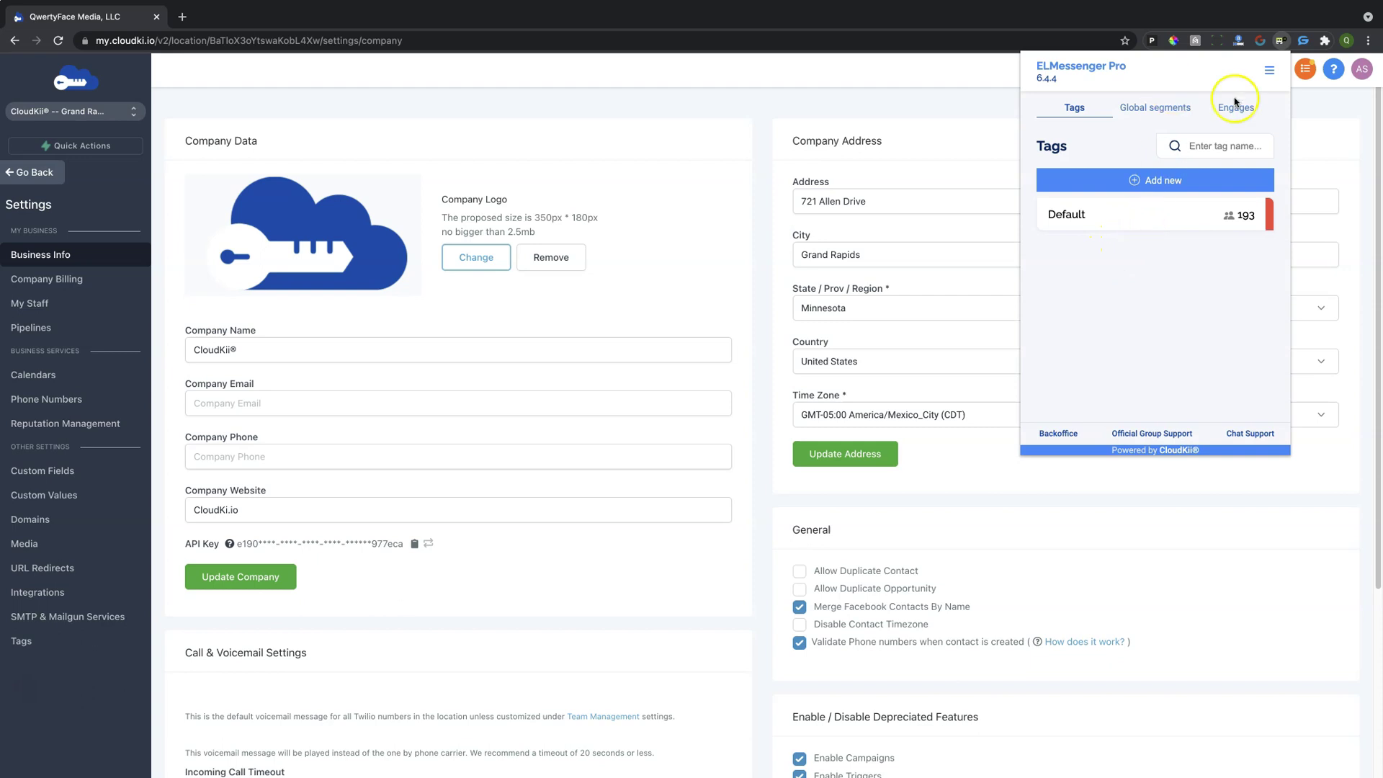
# Replace the old API key in ELMessenger Pro's pipeline settings with the copied CloudKii key
pyautogui.click(1269, 72)
pyautogui.click(1272, 75)
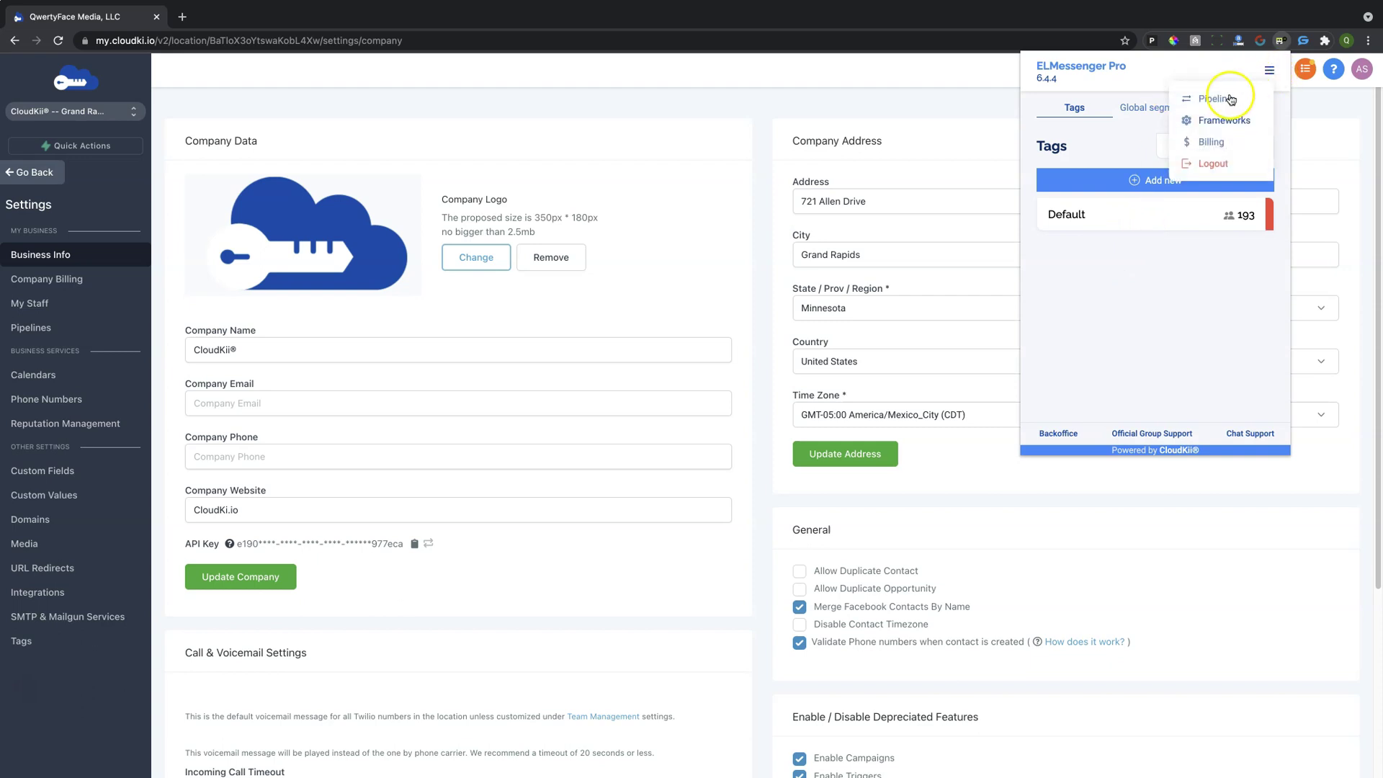
pyautogui.click(1227, 101)
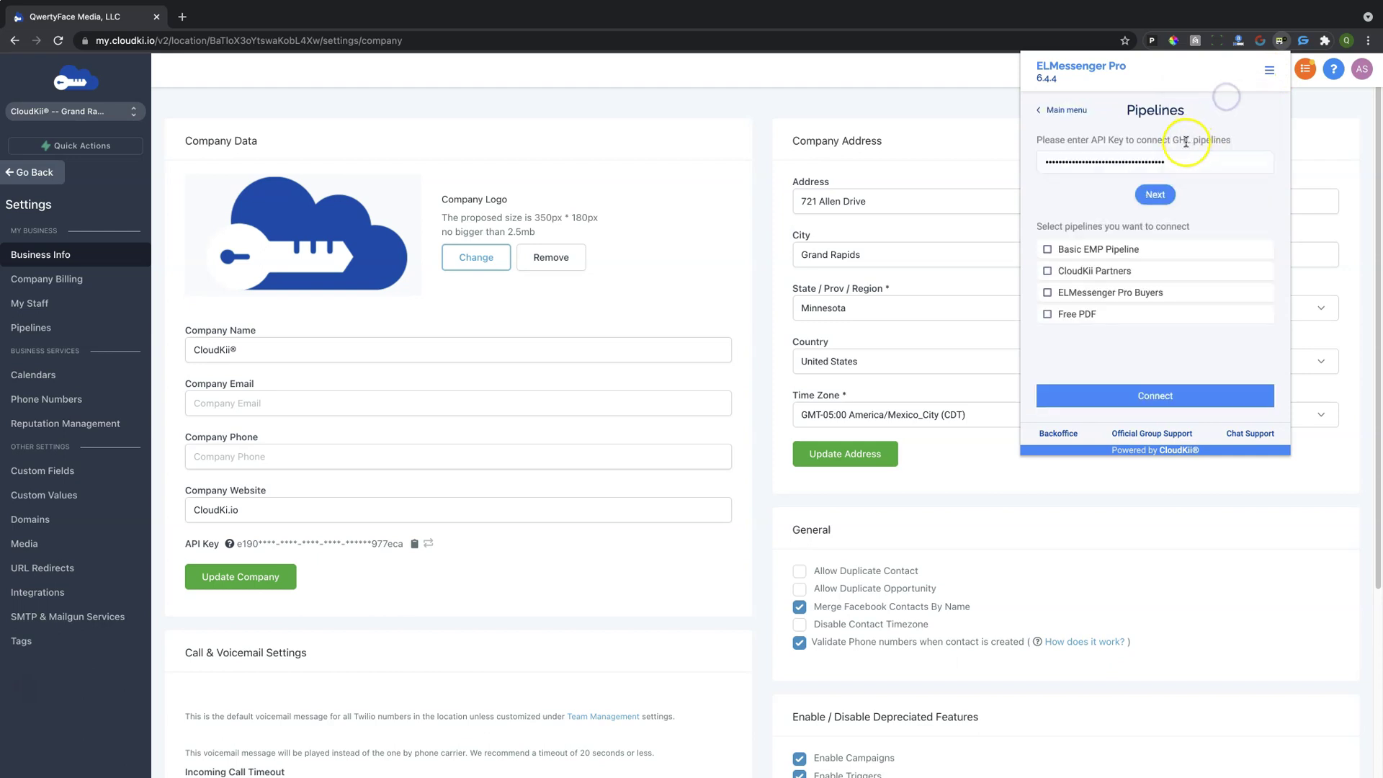
pyautogui.doubleClick(1128, 162)
pyautogui.press('BackSpace')
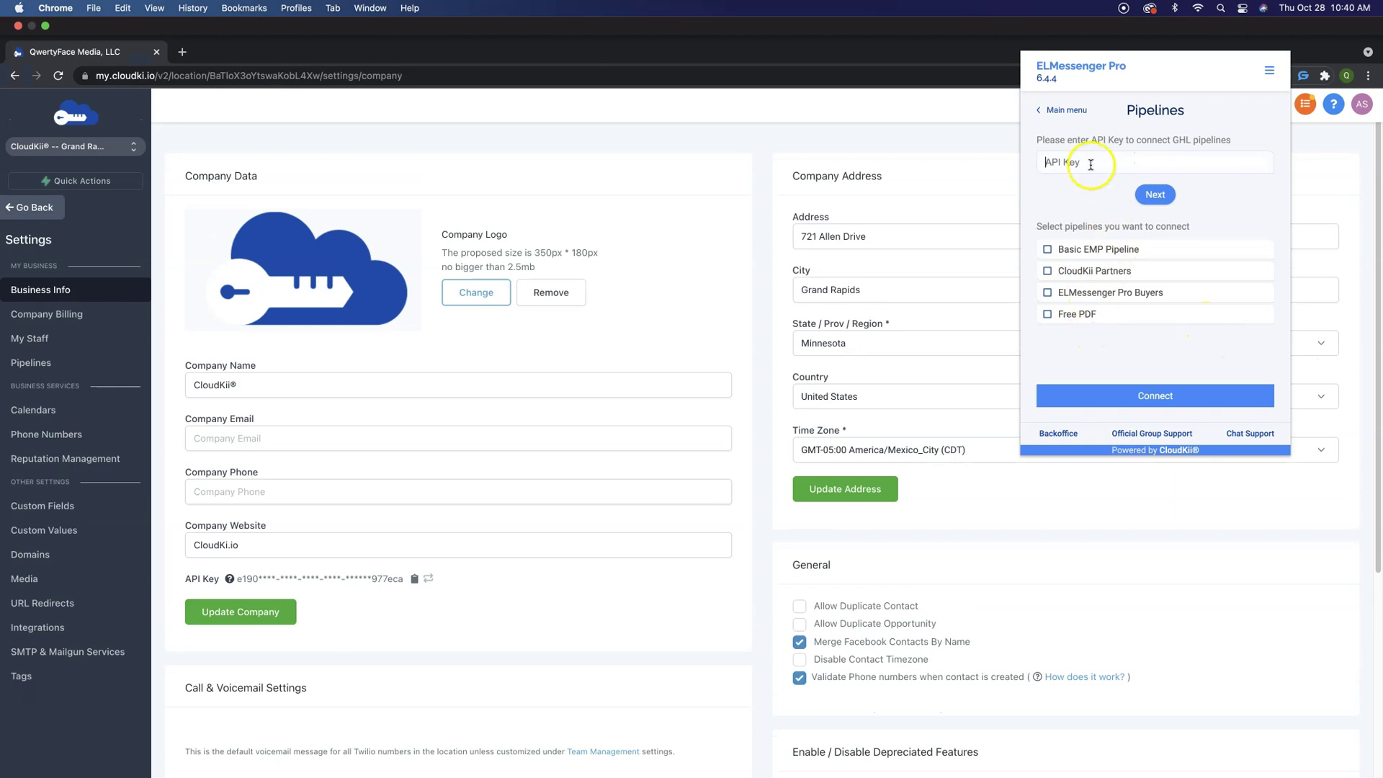
pyautogui.press('super+v')
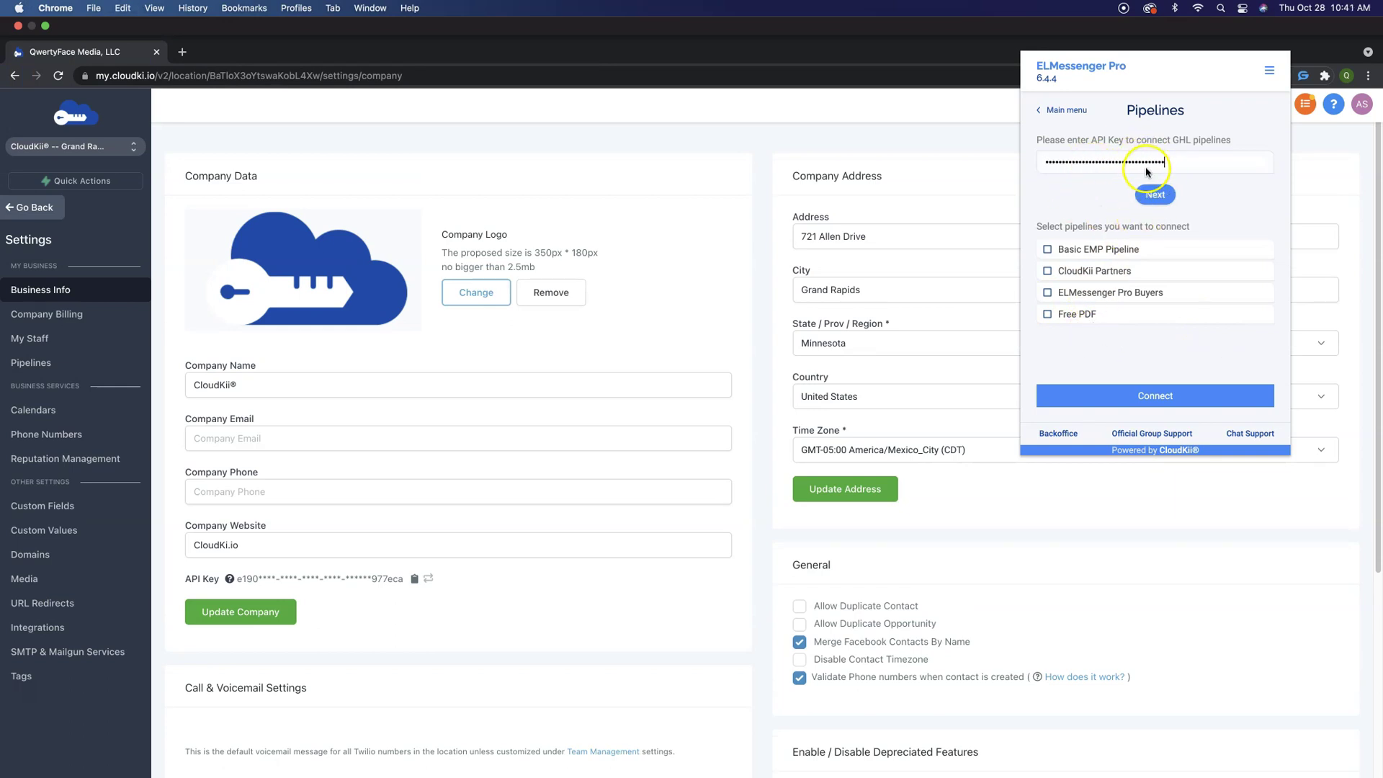
pyautogui.click(1156, 195)
# Select and connect Basic EMP Pipeline, then return to the tag list
pyautogui.click(1156, 399)
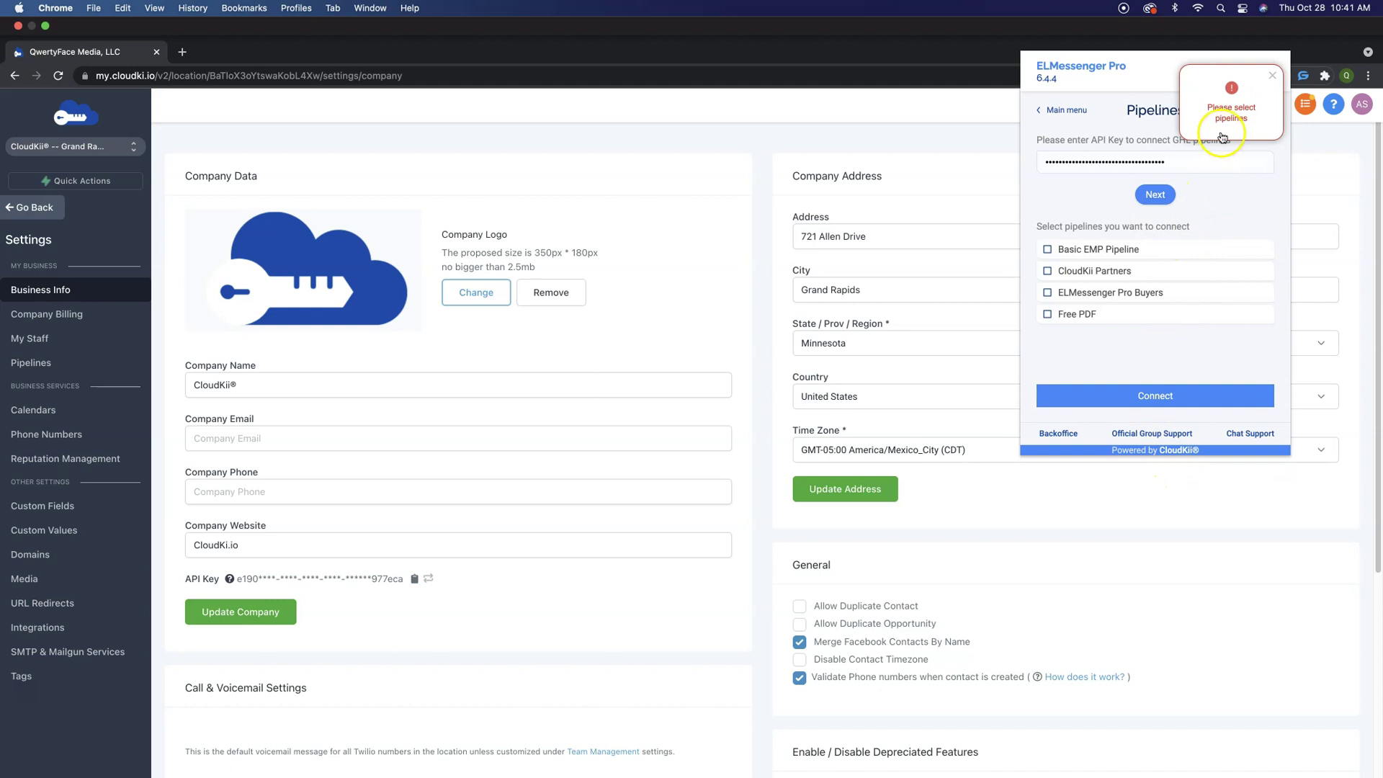
pyautogui.click(1066, 257)
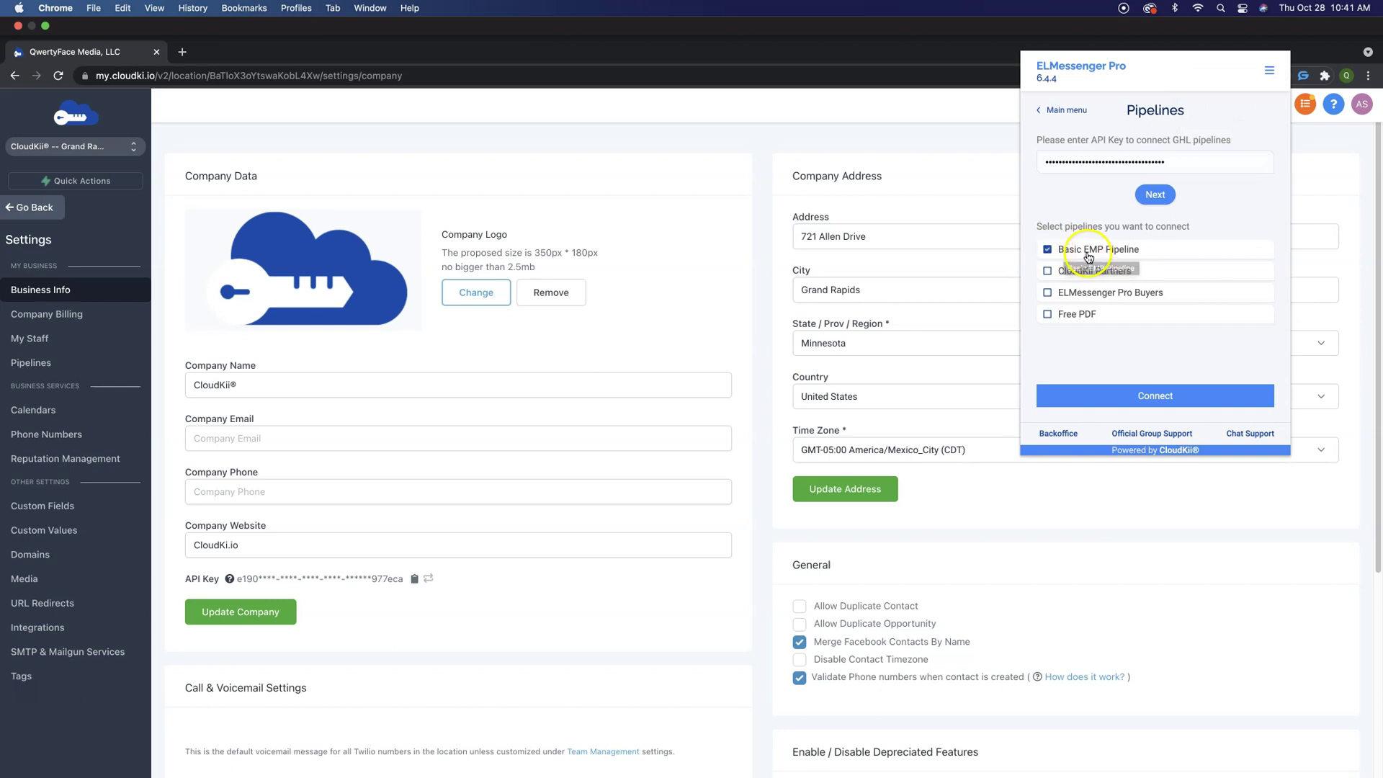
pyautogui.click(1085, 404)
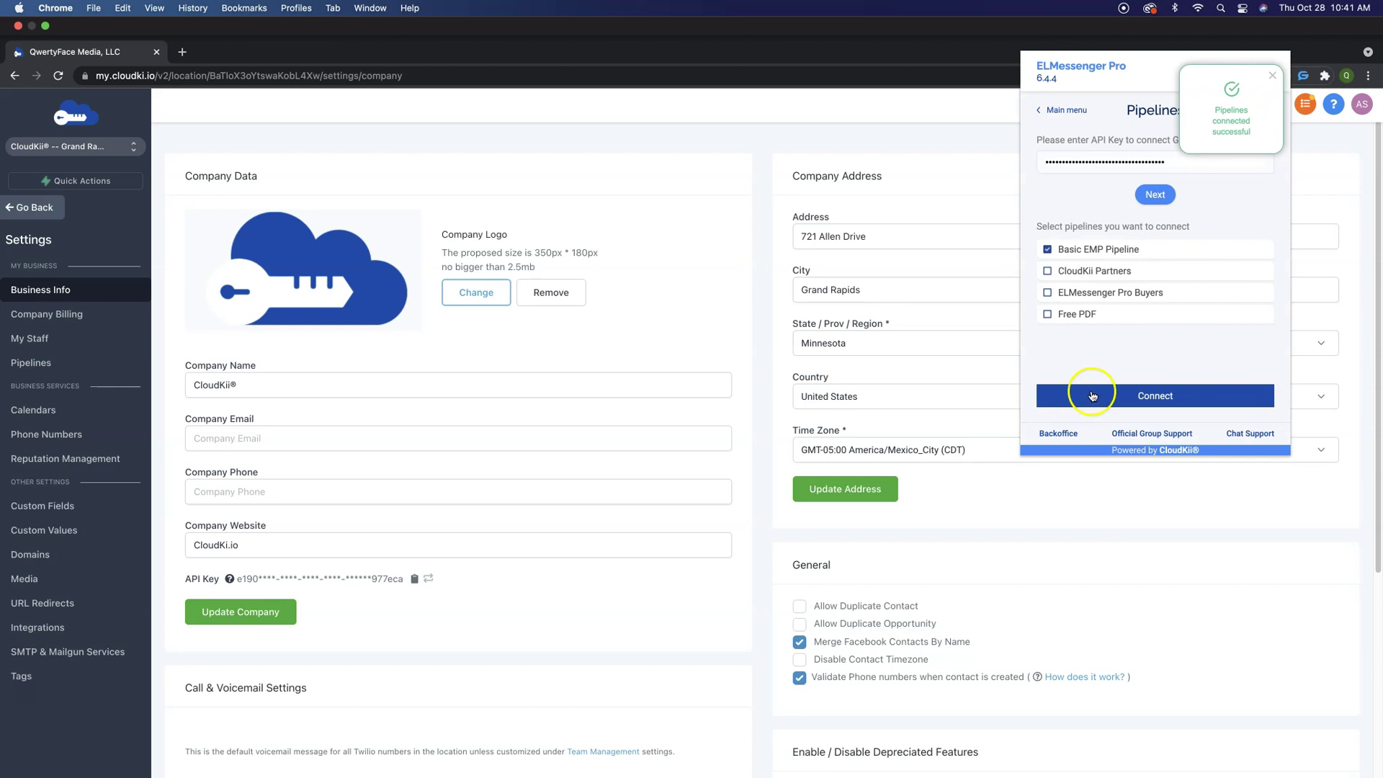
pyautogui.click(1063, 110)
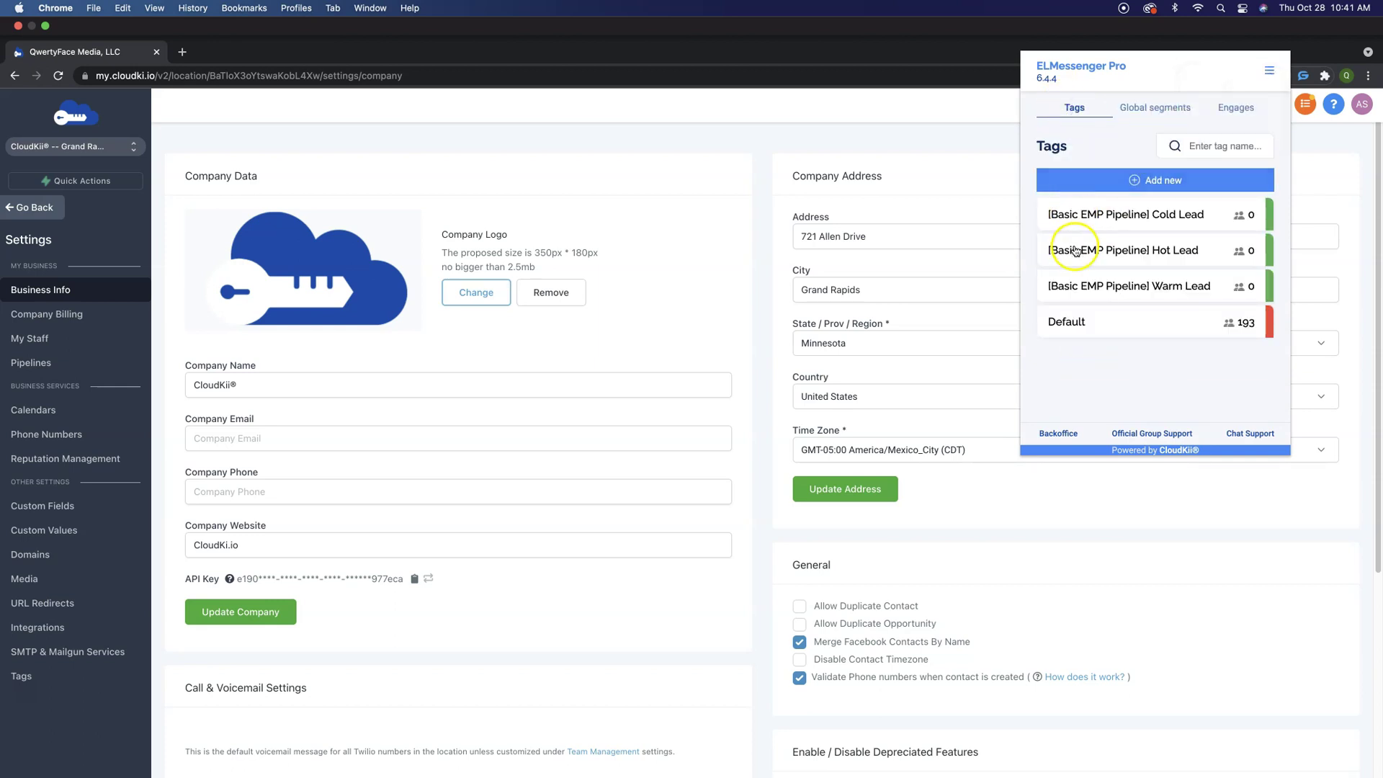
pyautogui.click(1070, 296)
# In Pipelines settings, discard a new-pipeline draft and review Basic EMP Pipeline's lead stages without saving
pyautogui.click(40, 368)
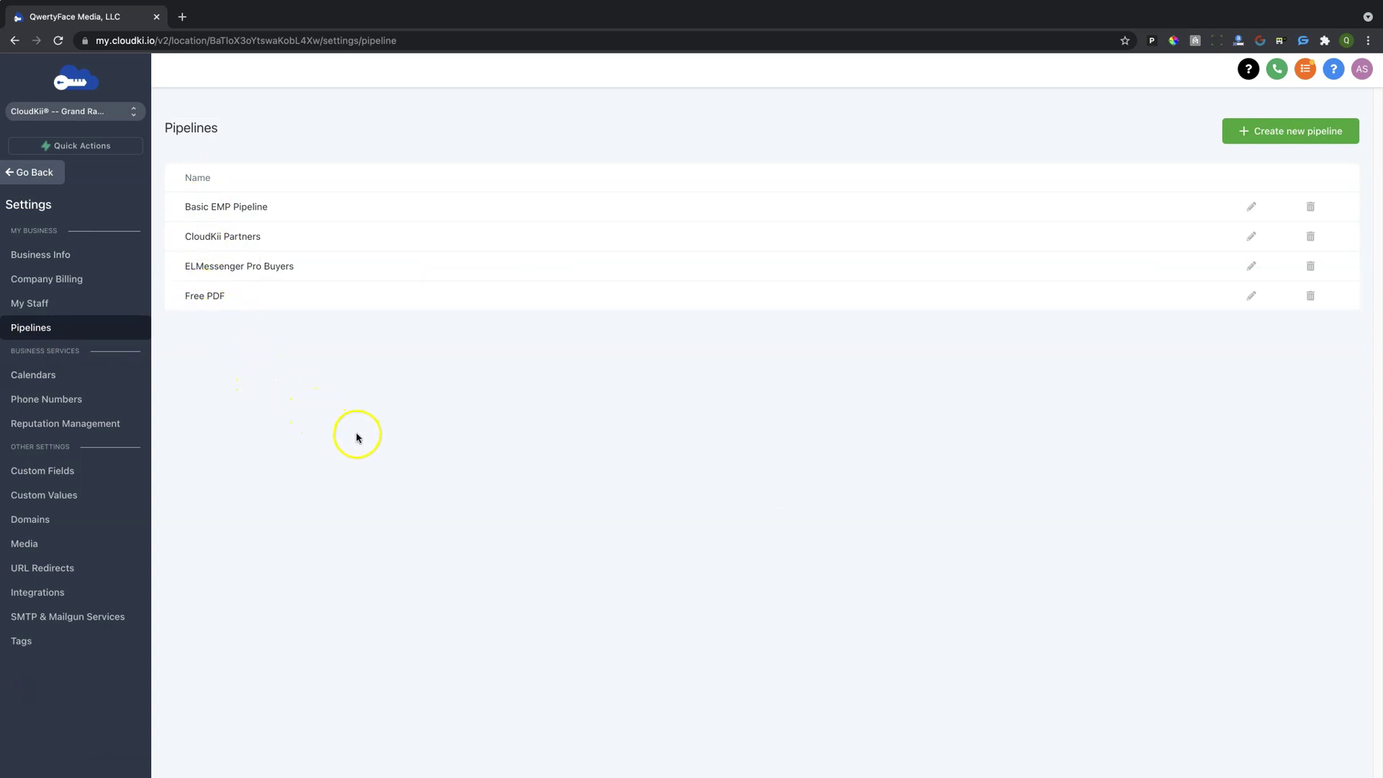
pyautogui.click(1265, 139)
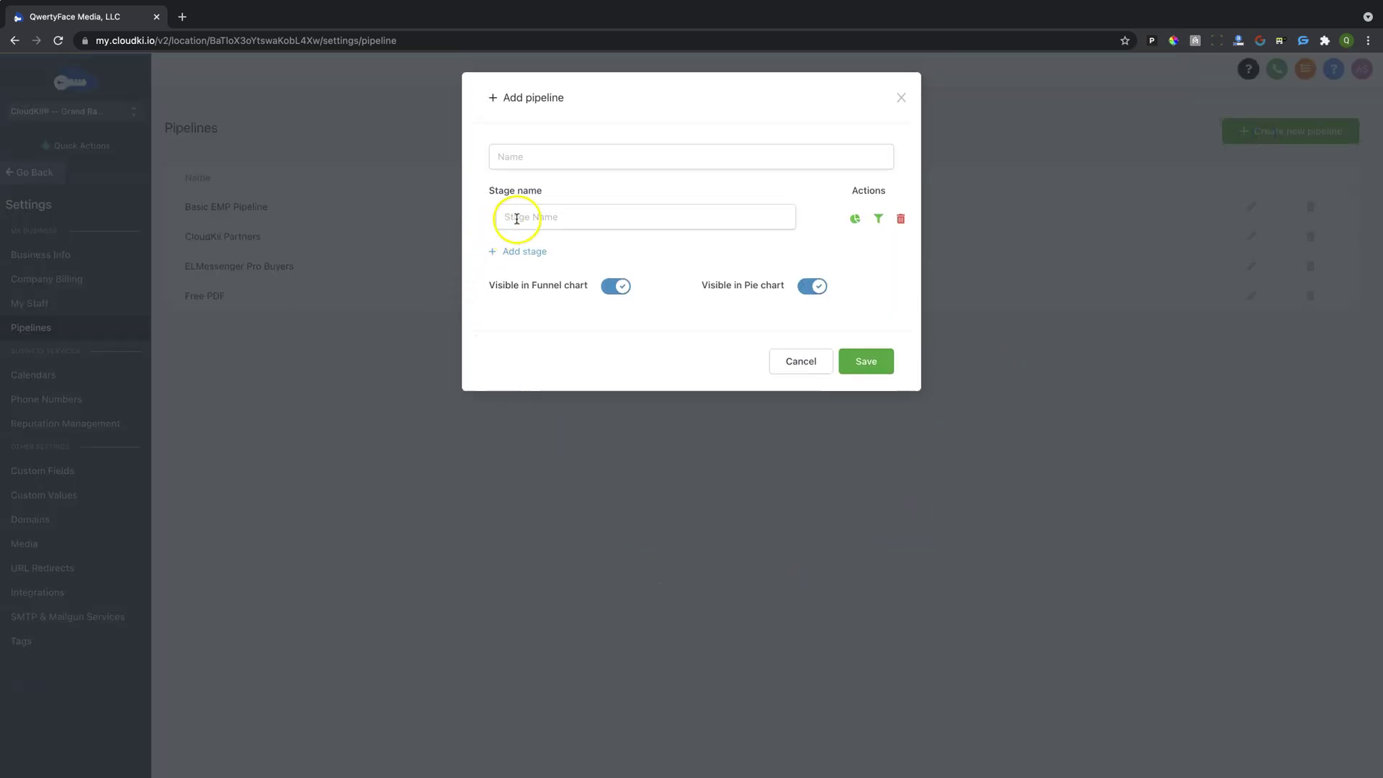
pyautogui.click(507, 216)
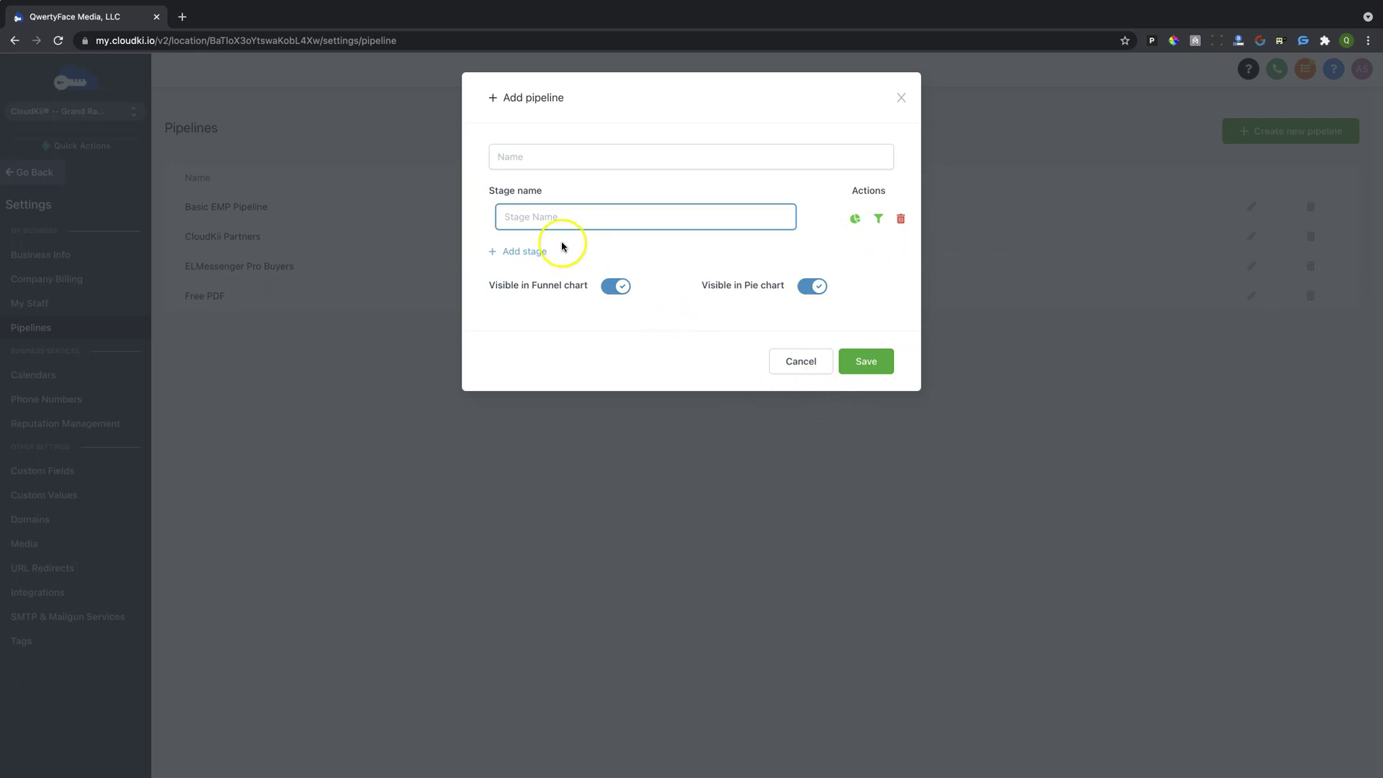
pyautogui.click(524, 252)
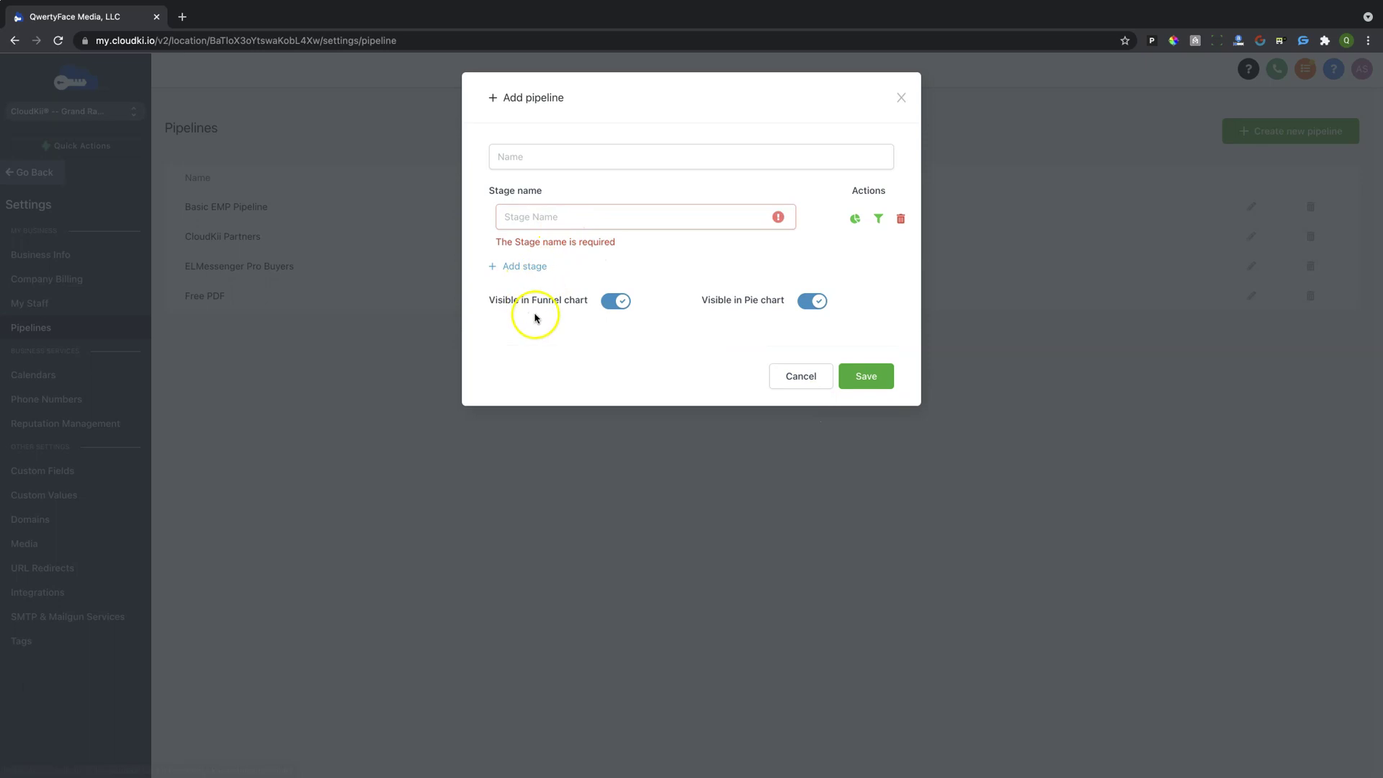
pyautogui.click(784, 375)
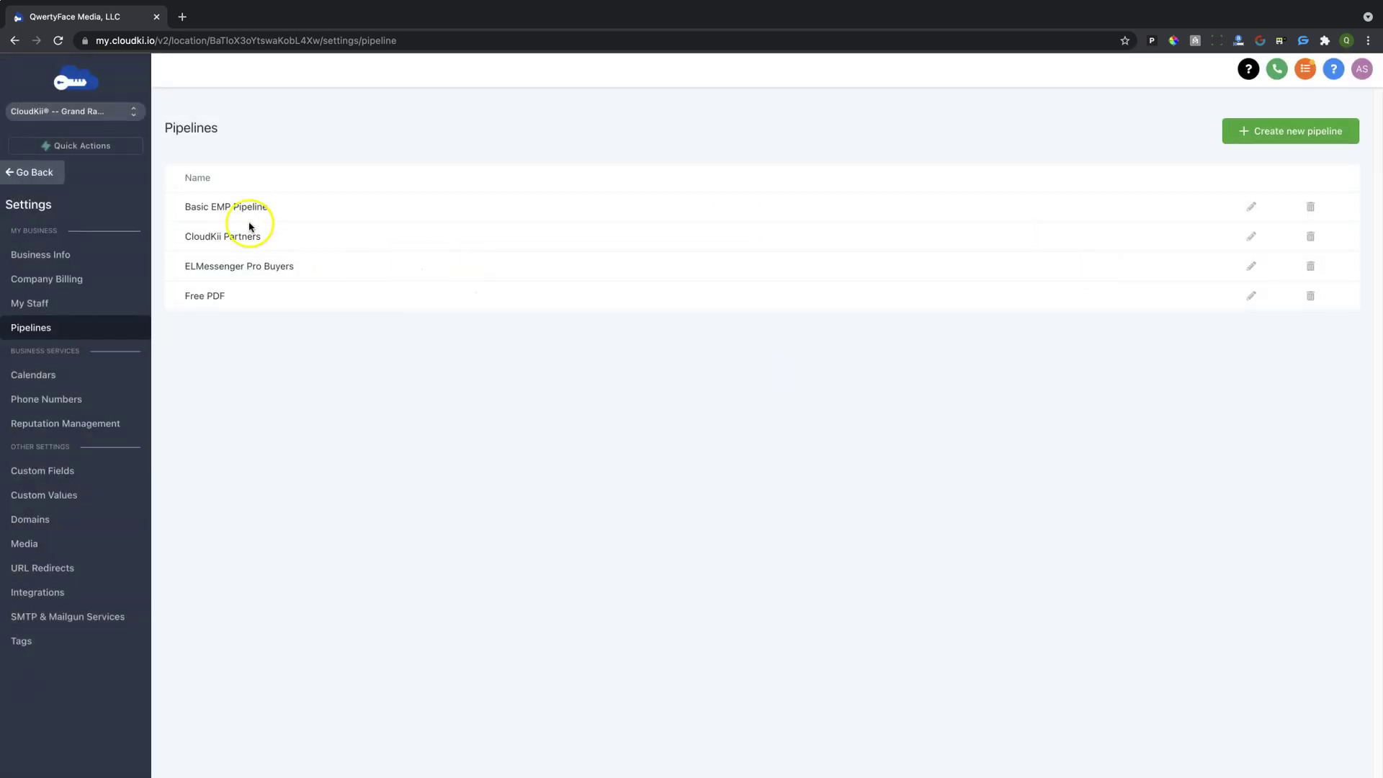
pyautogui.click(1253, 210)
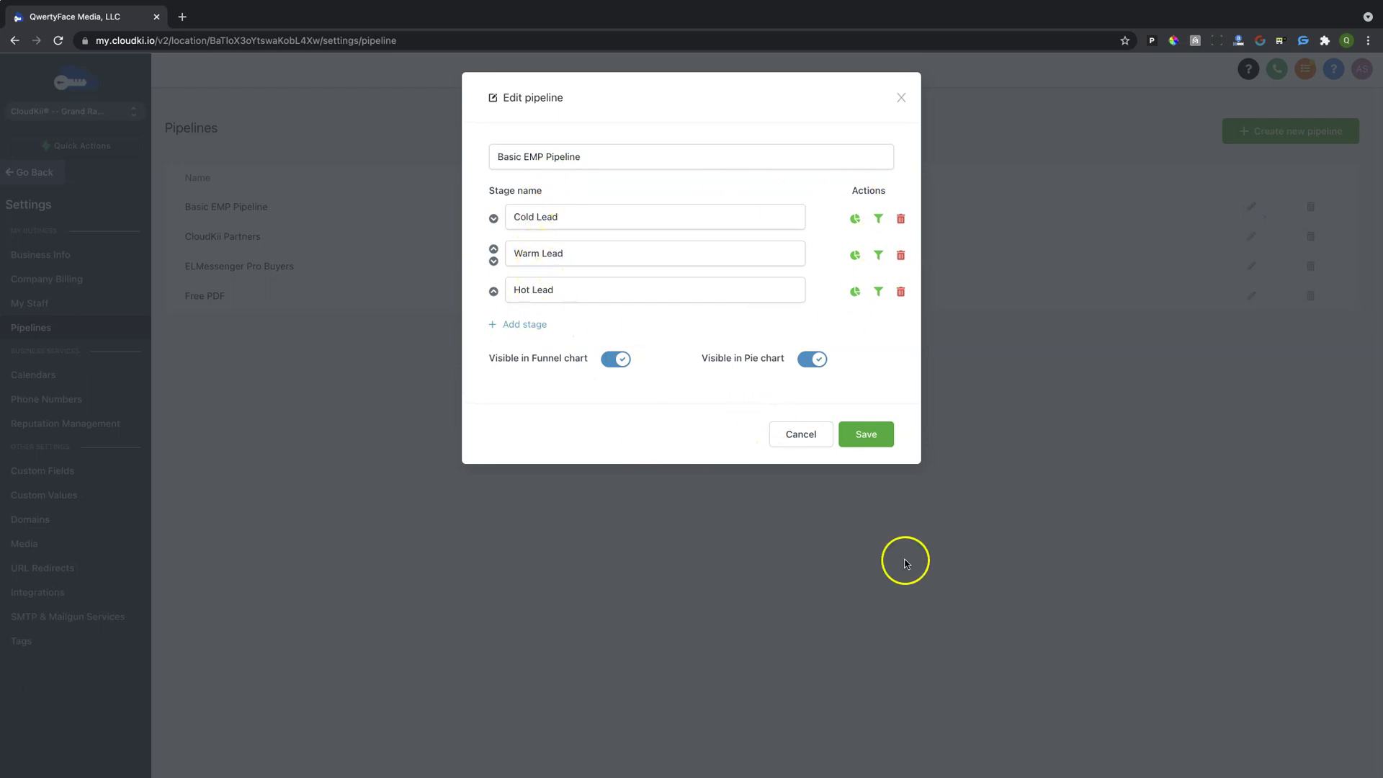
pyautogui.click(801, 438)
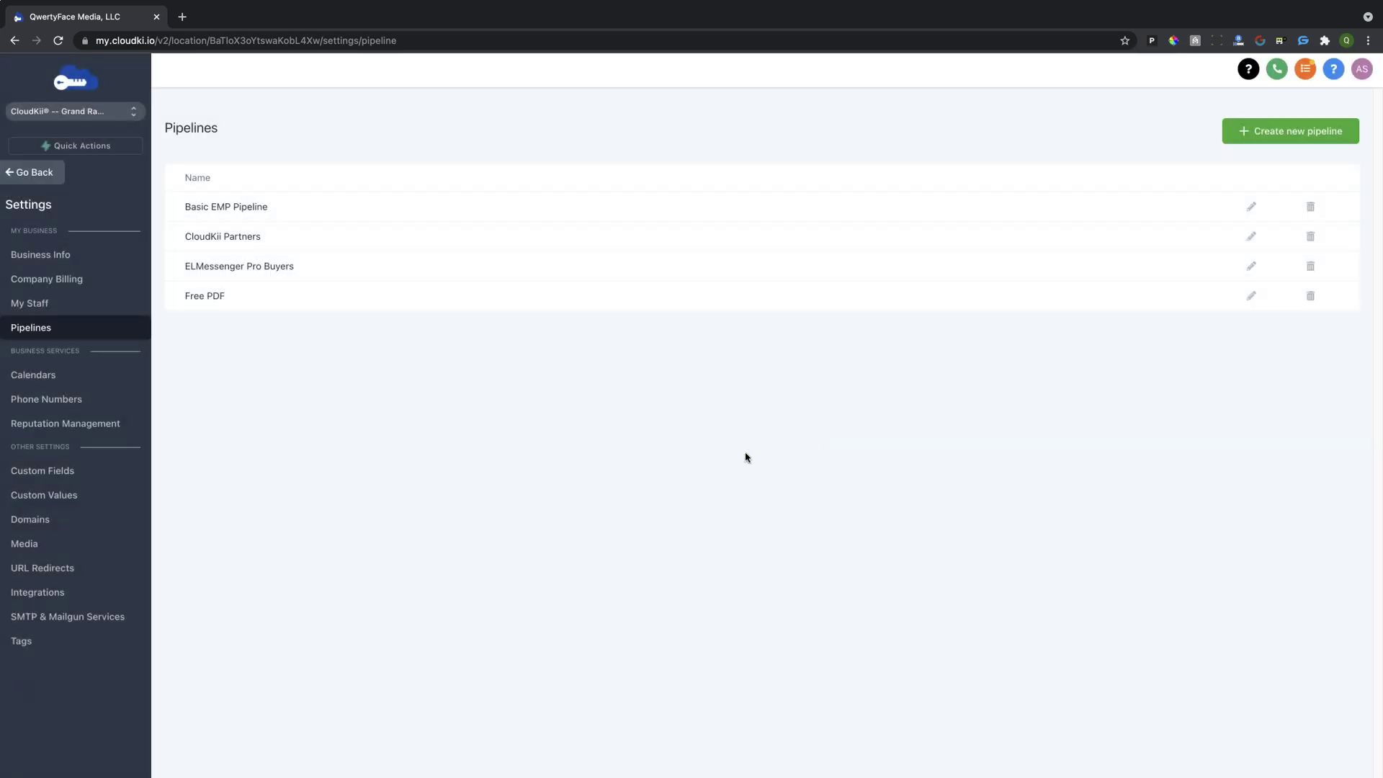
# Switch the dashboard funnel to Basic EMP Pipeline and begin opening Facebook in a new tab
pyautogui.click(36, 172)
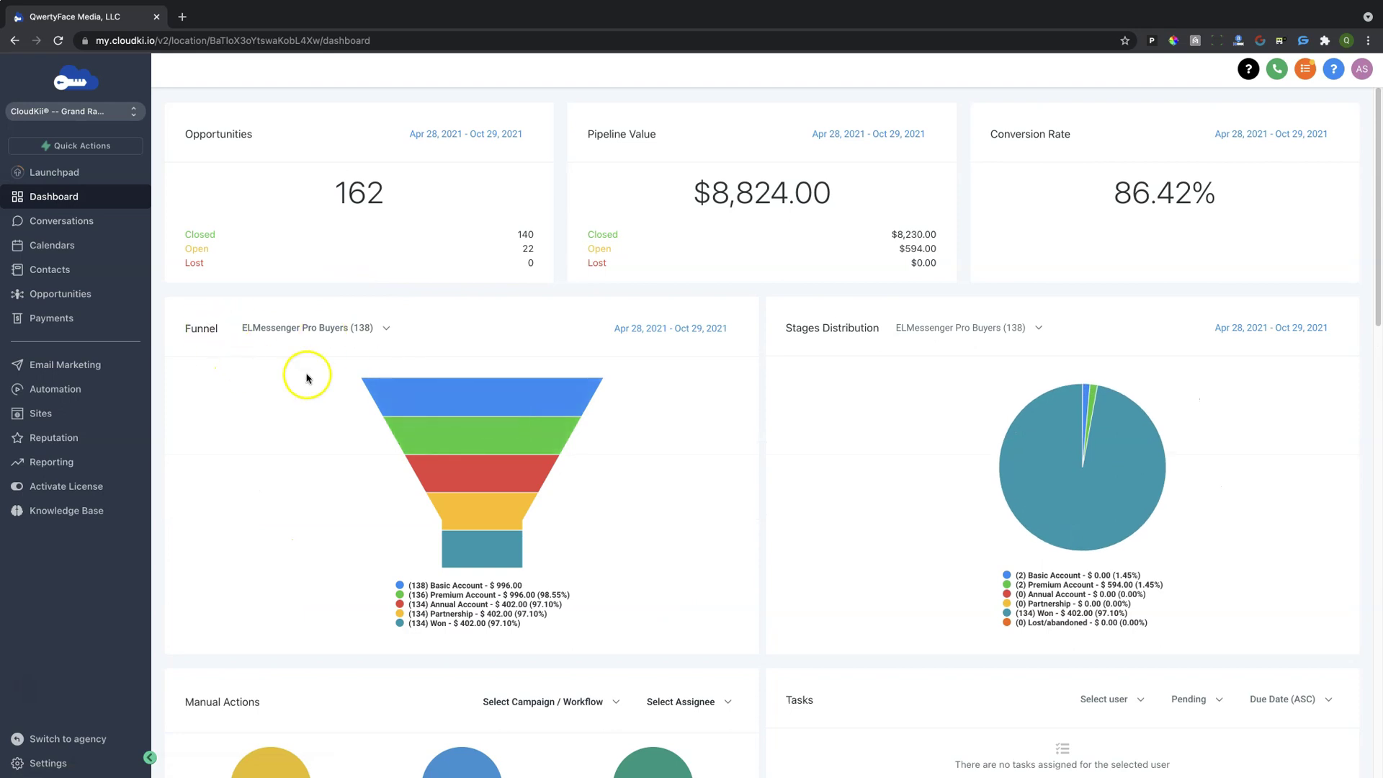
pyautogui.click(386, 329)
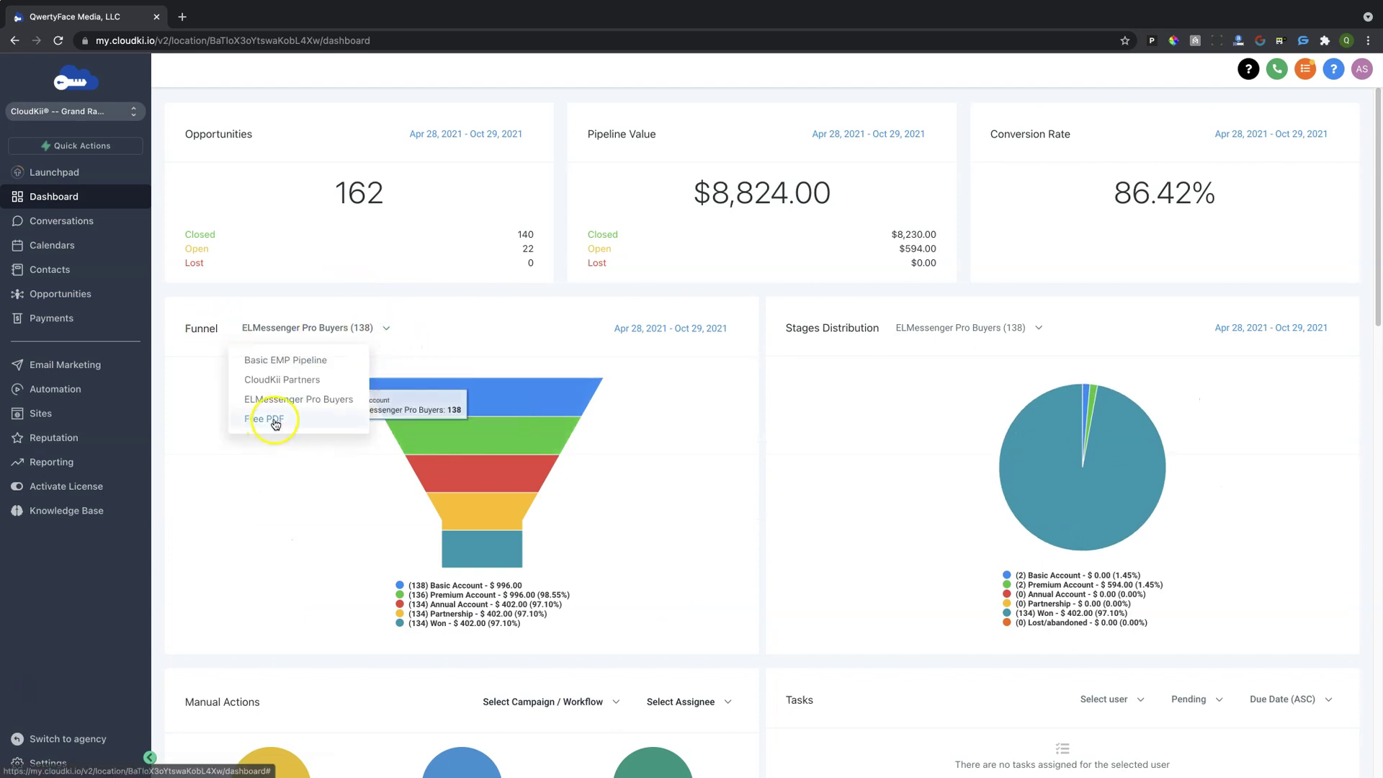
pyautogui.click(292, 364)
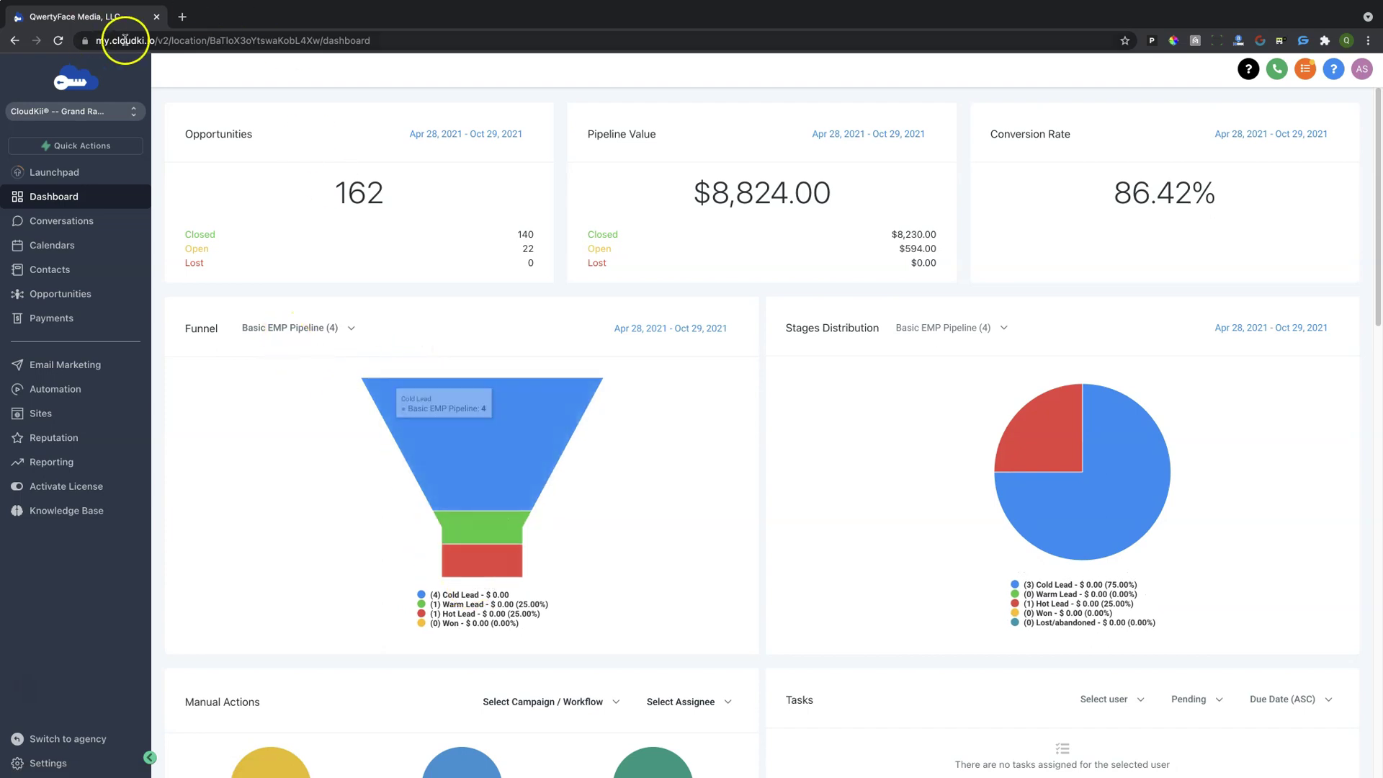
pyautogui.click(183, 17)
pyautogui.write('fa')
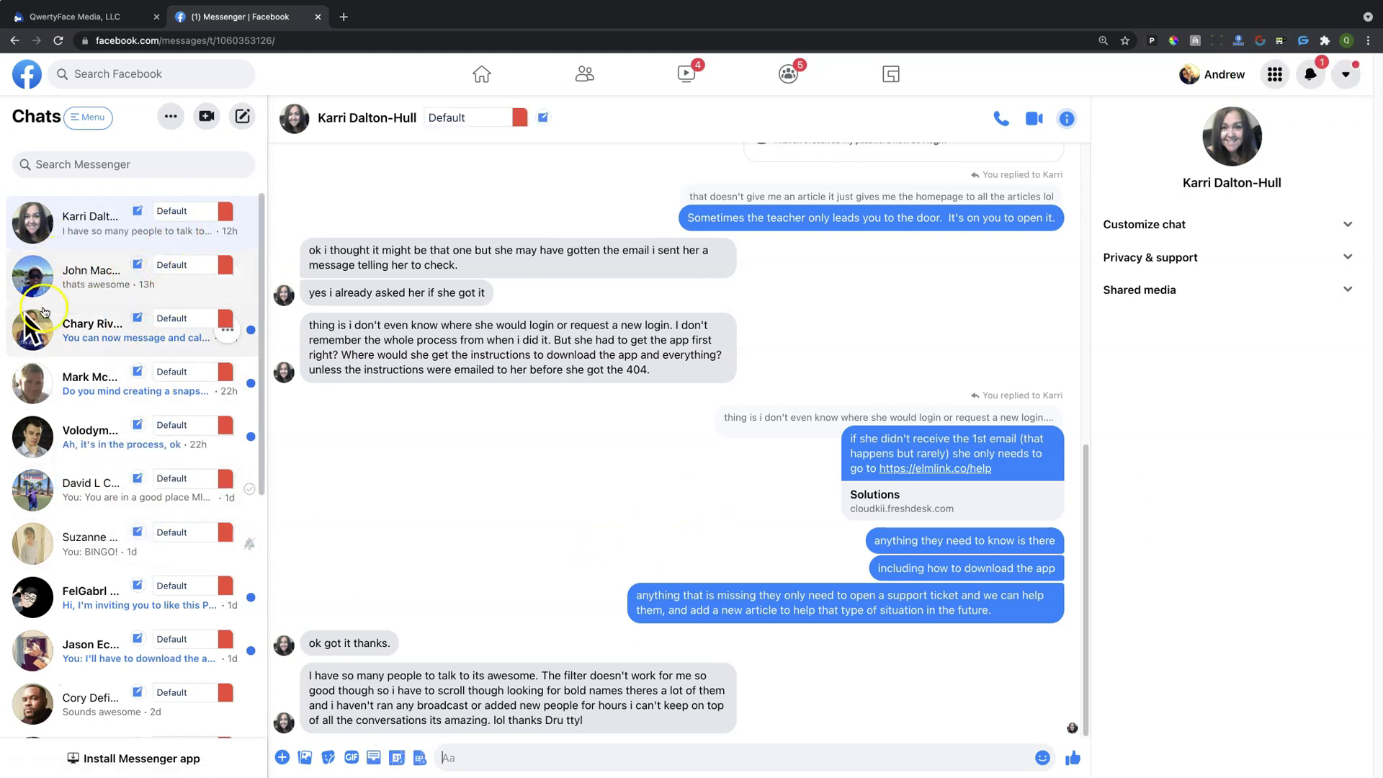
# Retag the second Messenger chat from Default to Basic EMP Pipeline Cold Lead, then return to CloudKii
pyautogui.click(184, 269)
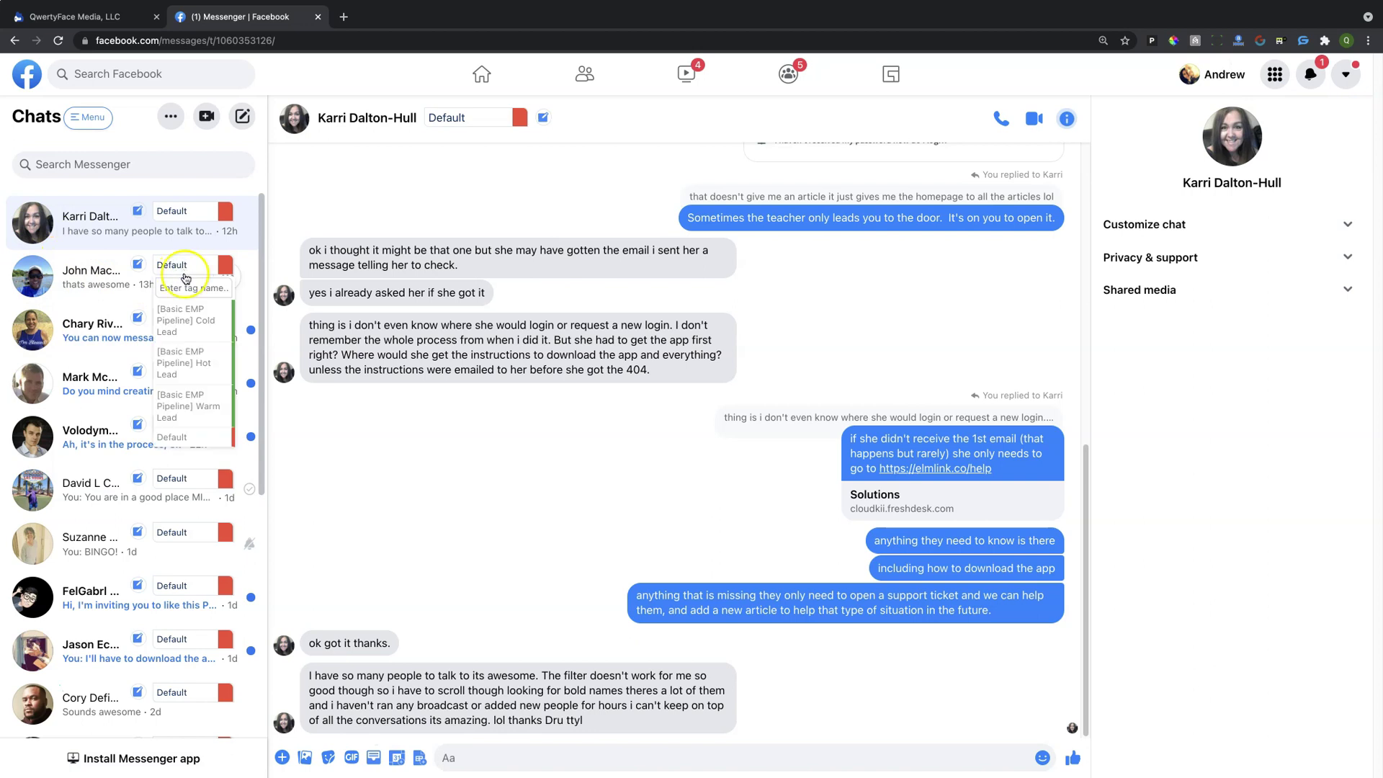
pyautogui.click(206, 380)
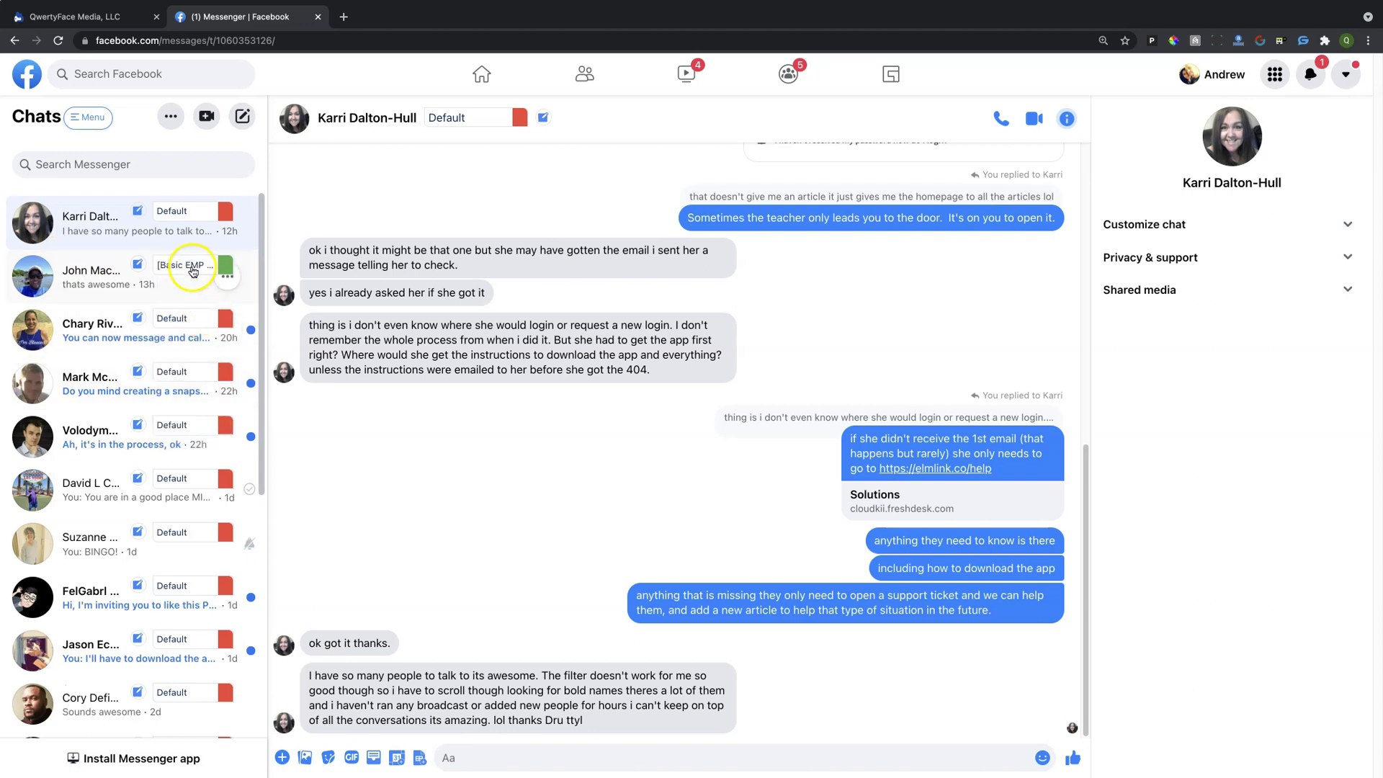
pyautogui.click(113, 17)
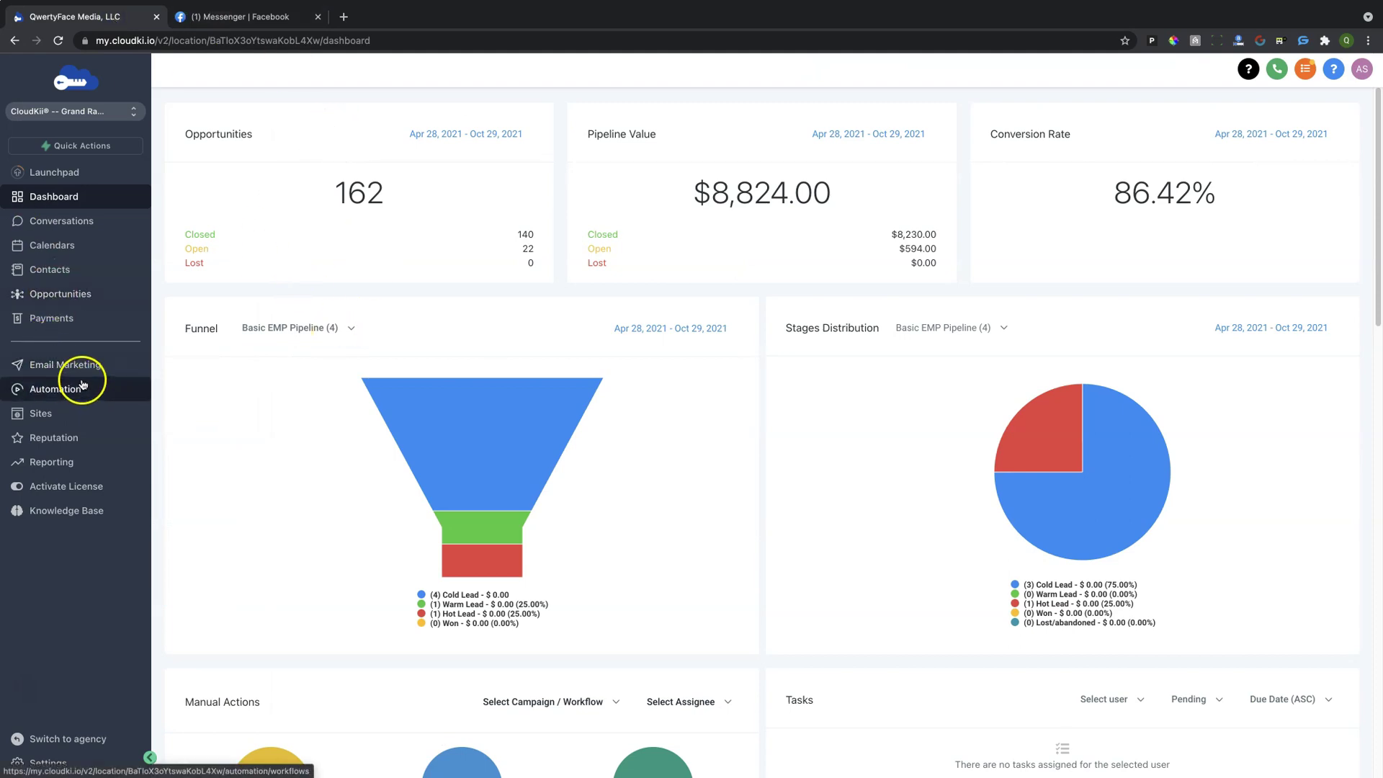
# View the Opportunities board (3 Cold, 0 Warm, 1 Hot Lead), then return to Messenger
pyautogui.click(73, 297)
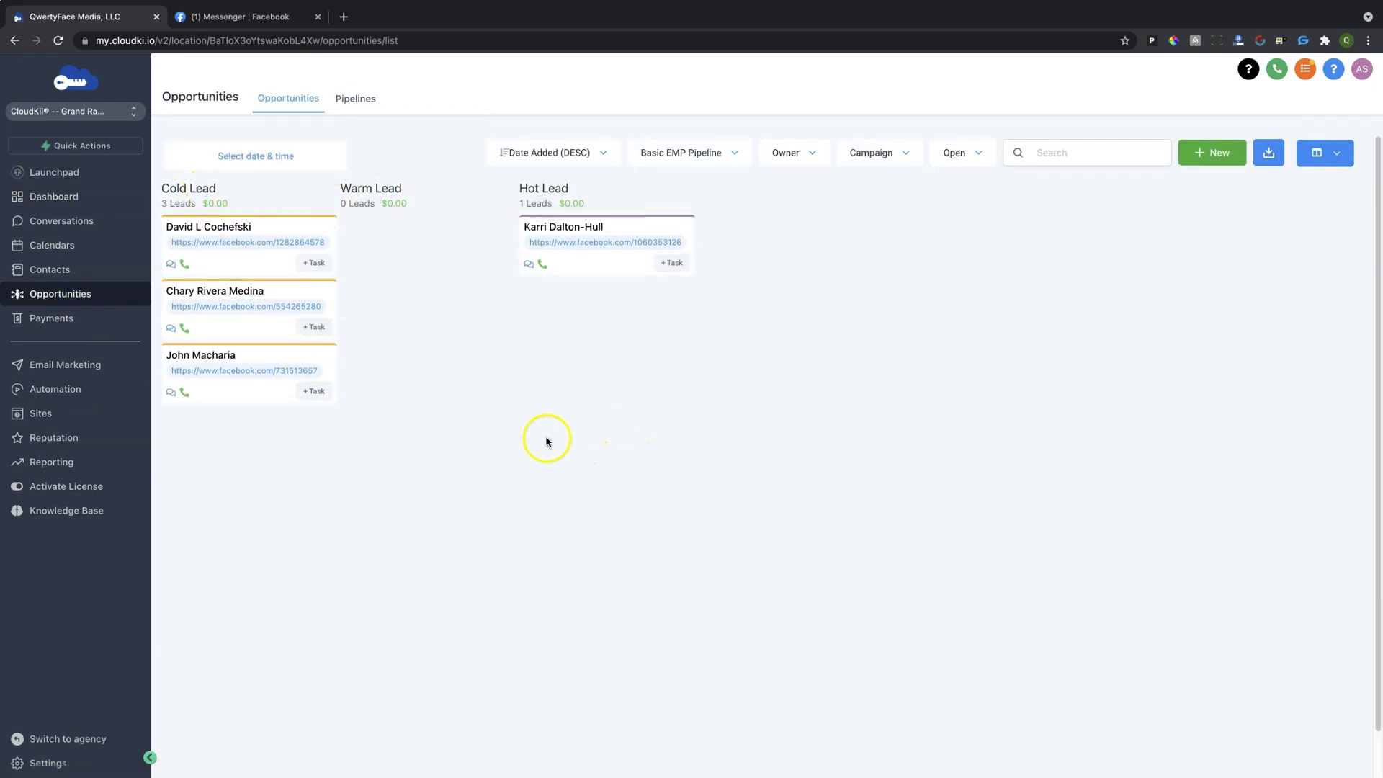
pyautogui.click(191, 17)
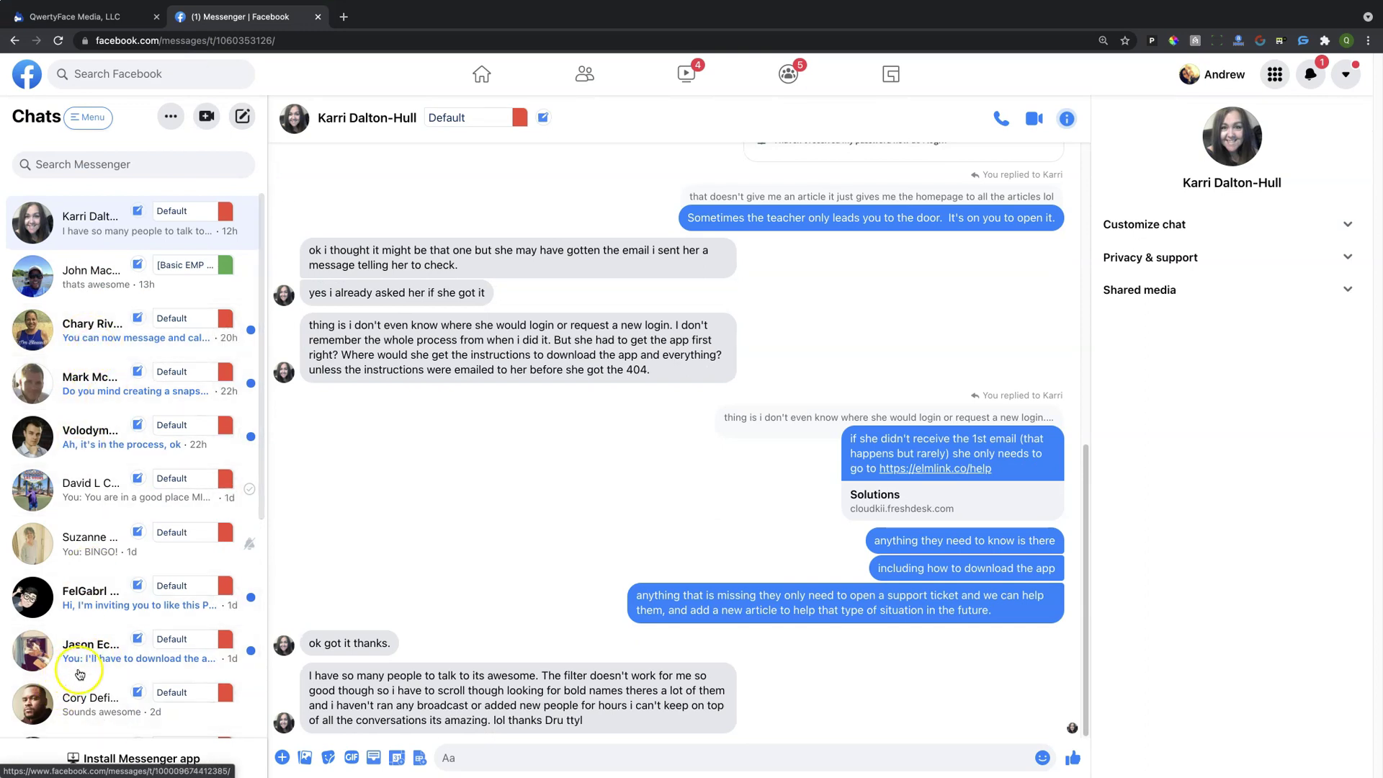
# Tag the mortgage loan officer's chat as [Basic EMP Pipeline] Warm Lead and return to the opportunities board
pyautogui.scroll(-3, 110, 647)
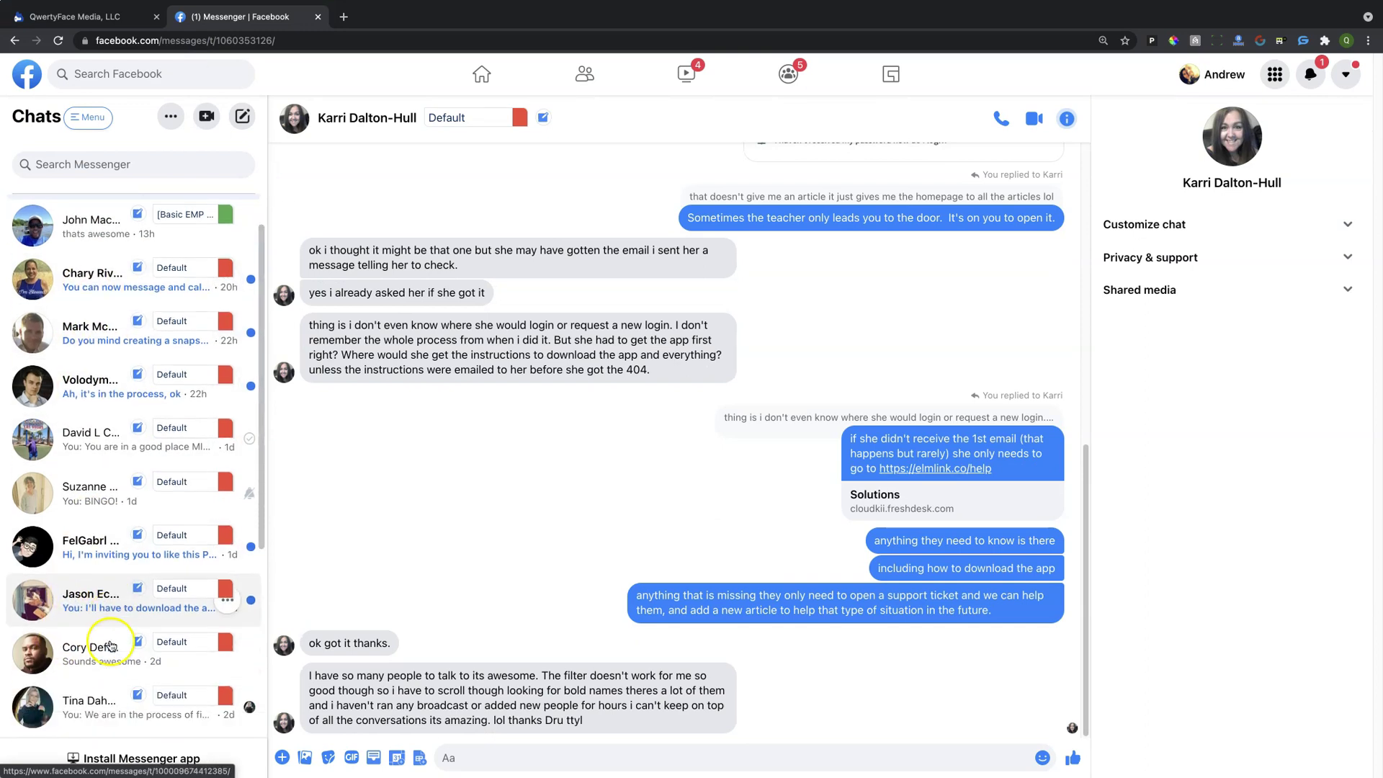
pyautogui.scroll(-3, 110, 649)
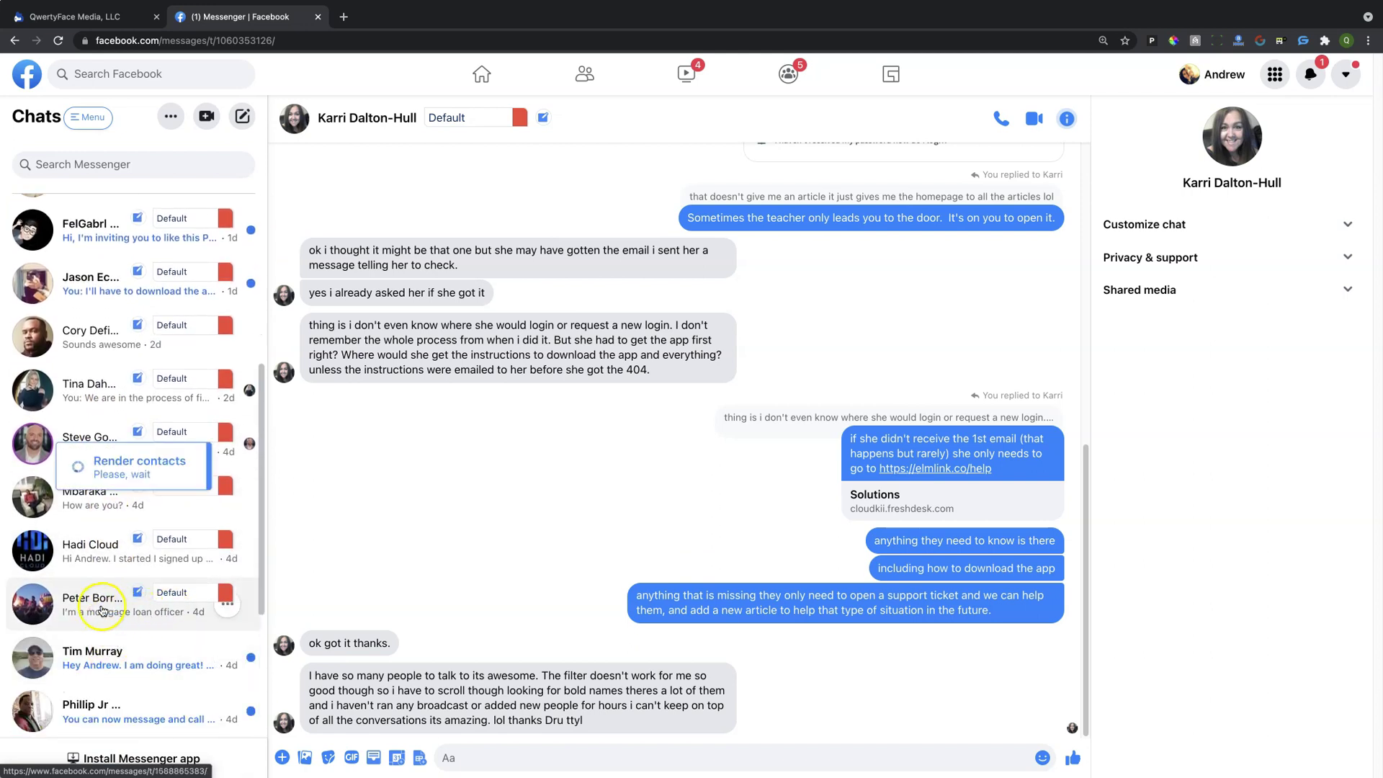
pyautogui.click(173, 592)
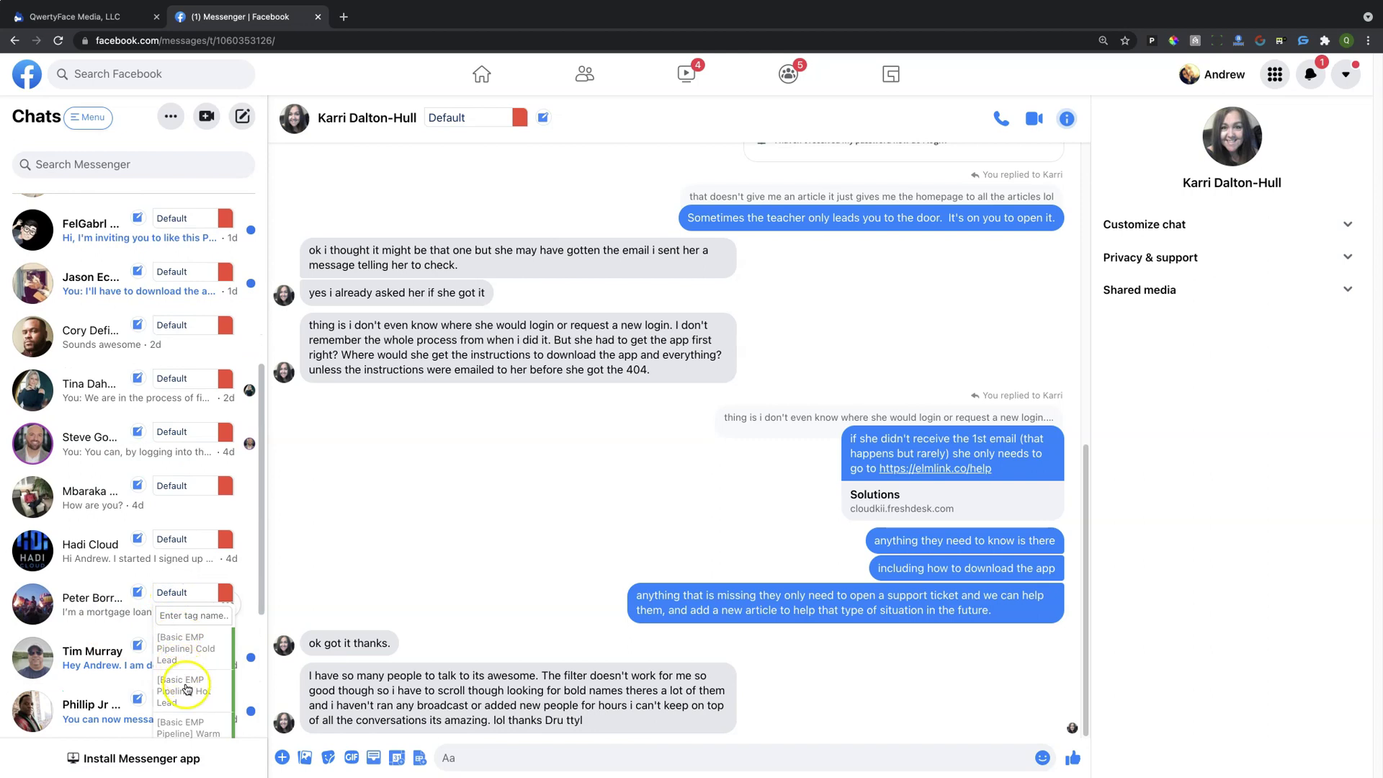
pyautogui.click(194, 731)
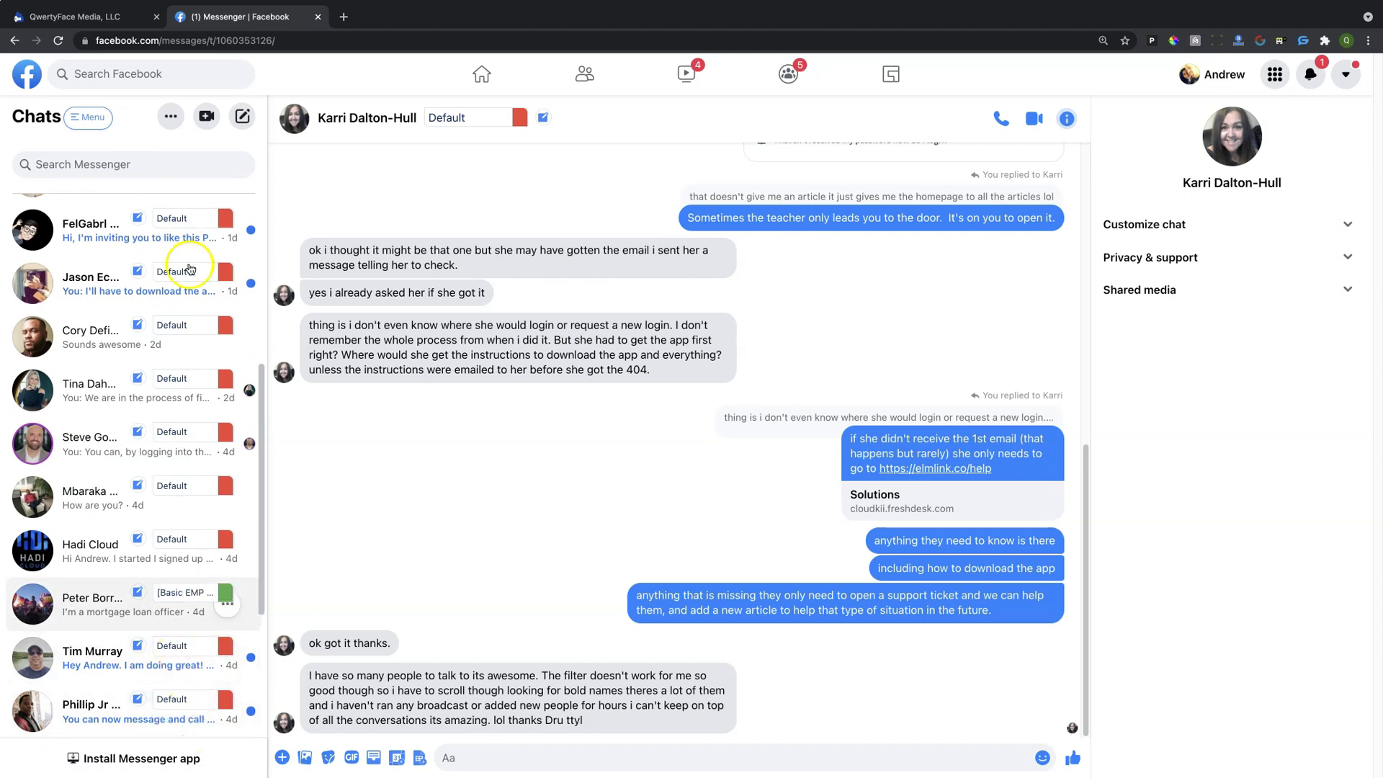
pyautogui.click(97, 16)
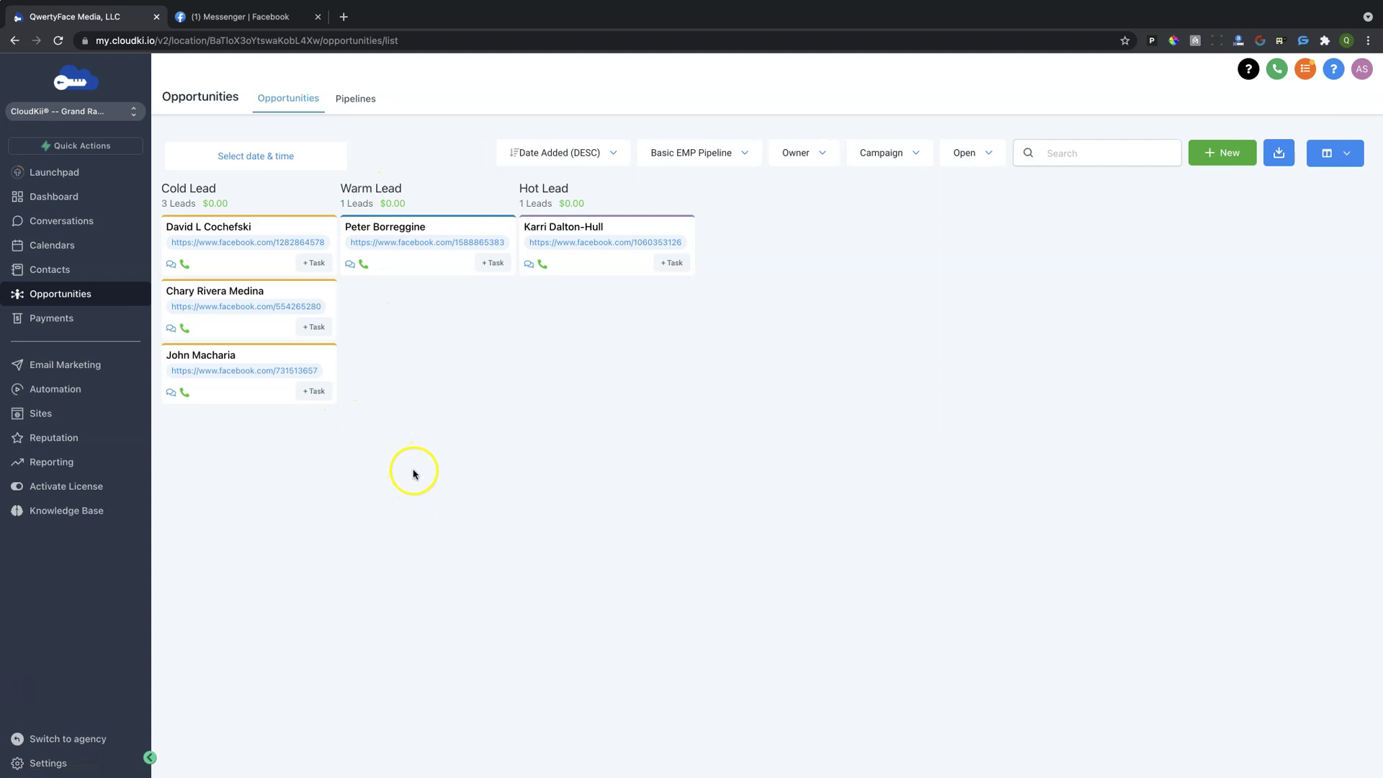
pyautogui.click(356, 97)
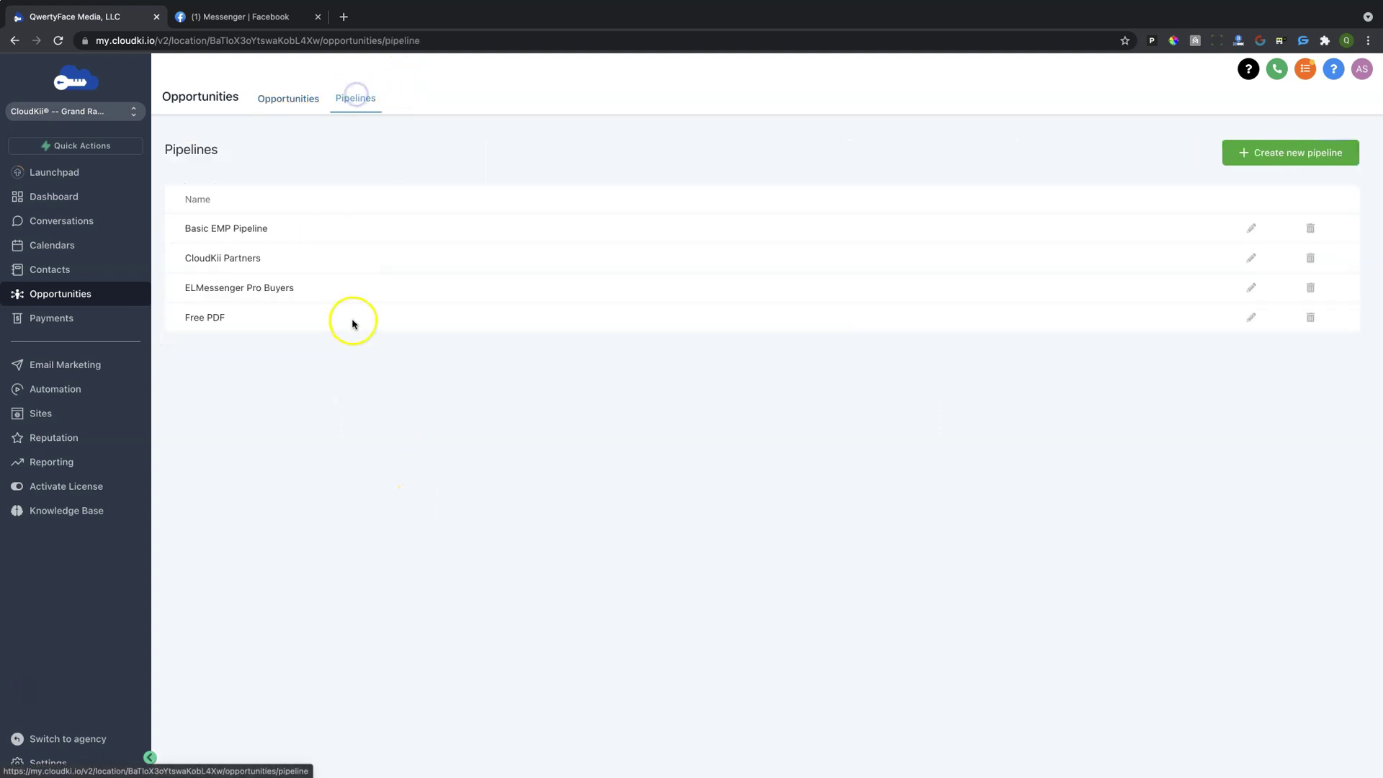
pyautogui.click(284, 99)
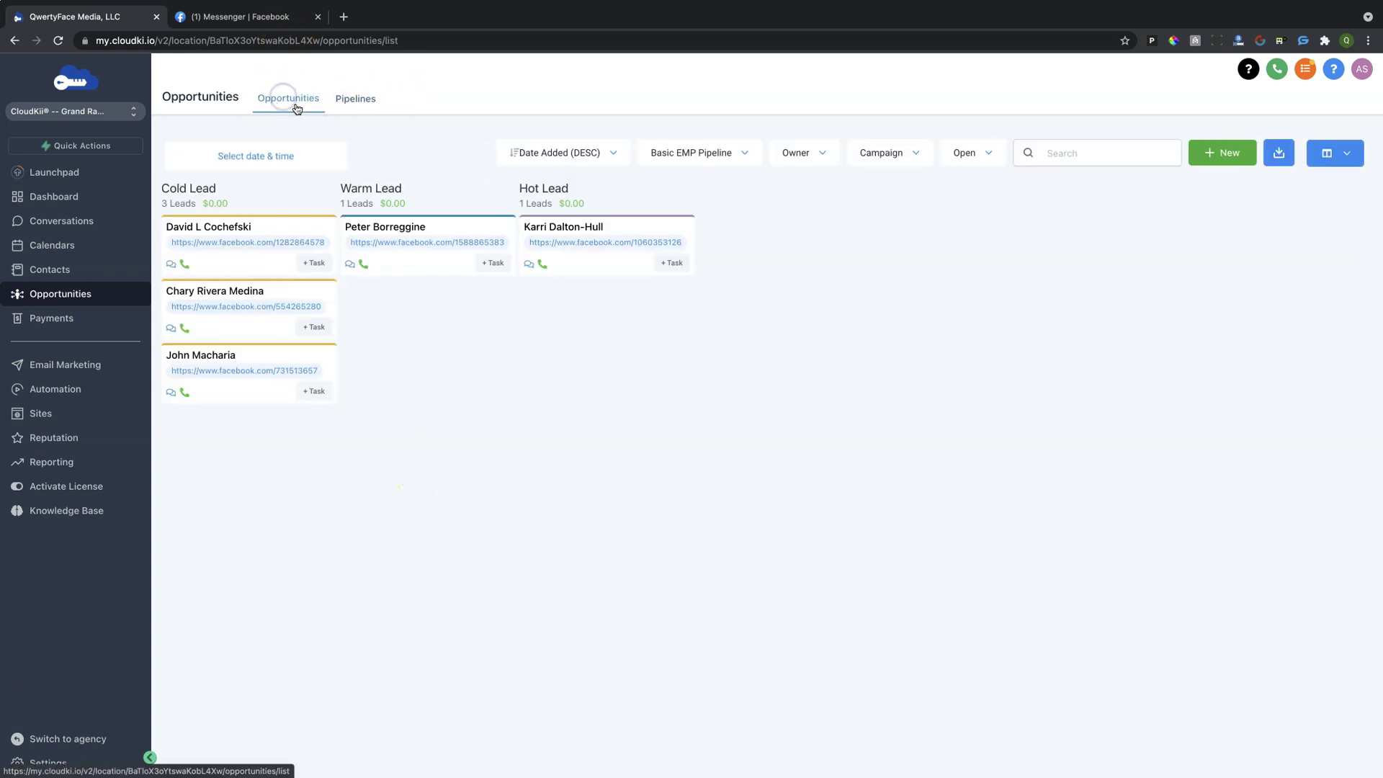